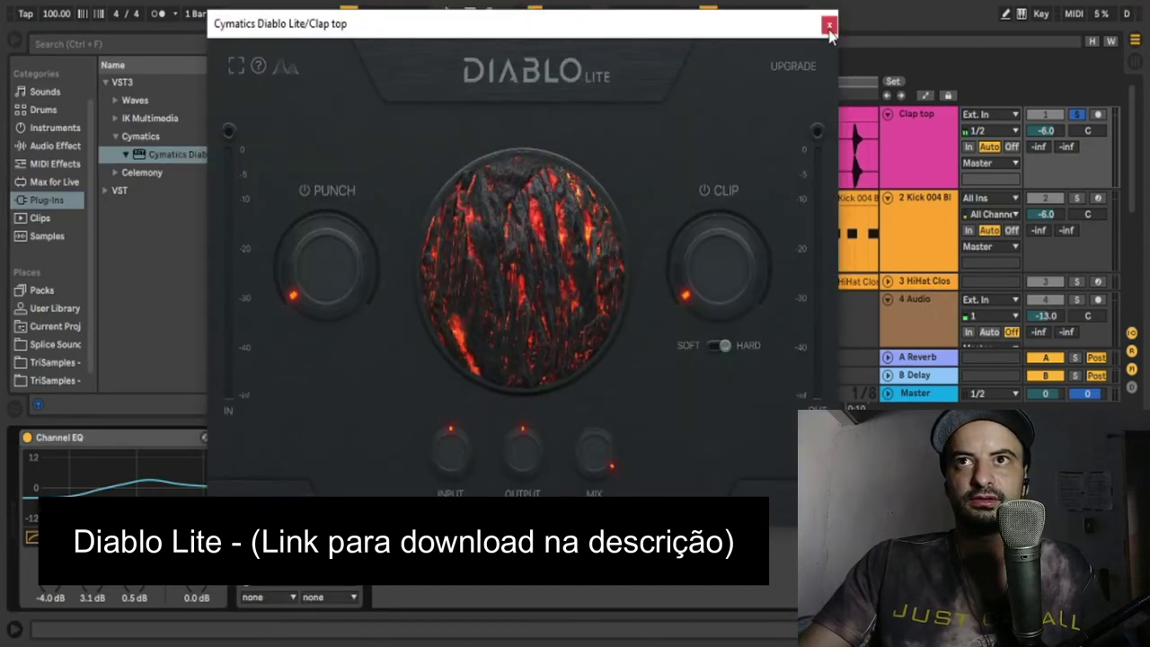
# - Collapse the browser, bypass Diablo Lite on the Clap top track and play the loop to hear the unprocessed clap
pyautogui.moveTo(763, 27); pyautogui.dragTo(608, 123)
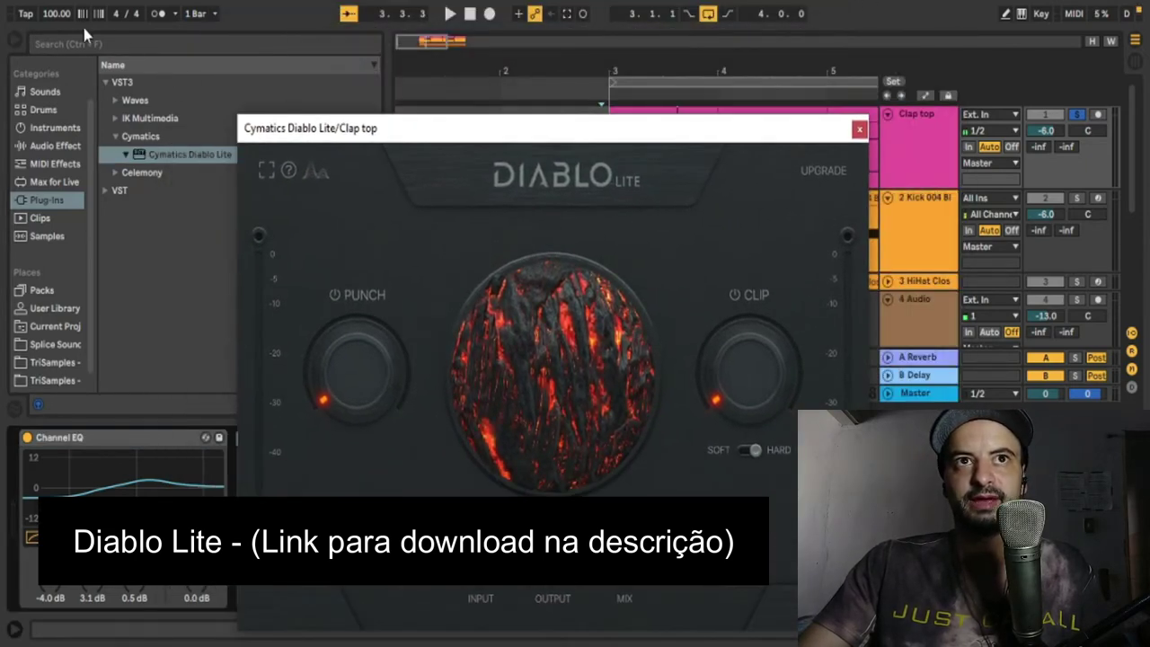
pyautogui.click(14, 38)
pyautogui.moveTo(413, 128); pyautogui.dragTo(596, 250)
pyautogui.click(246, 439)
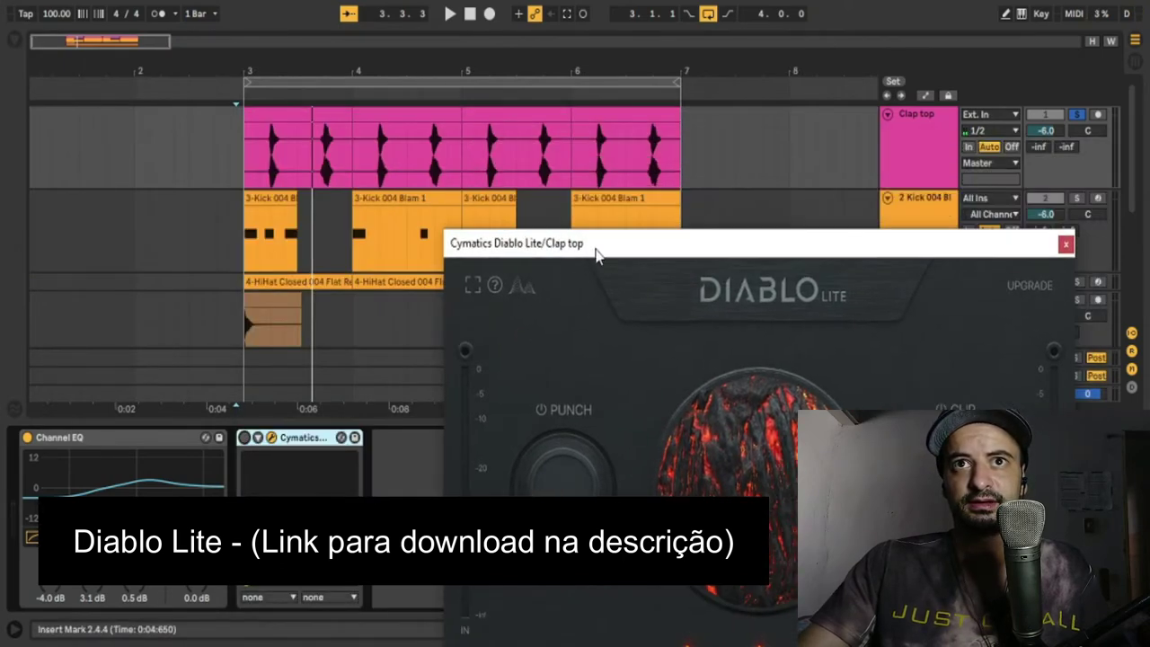
pyautogui.press('space')
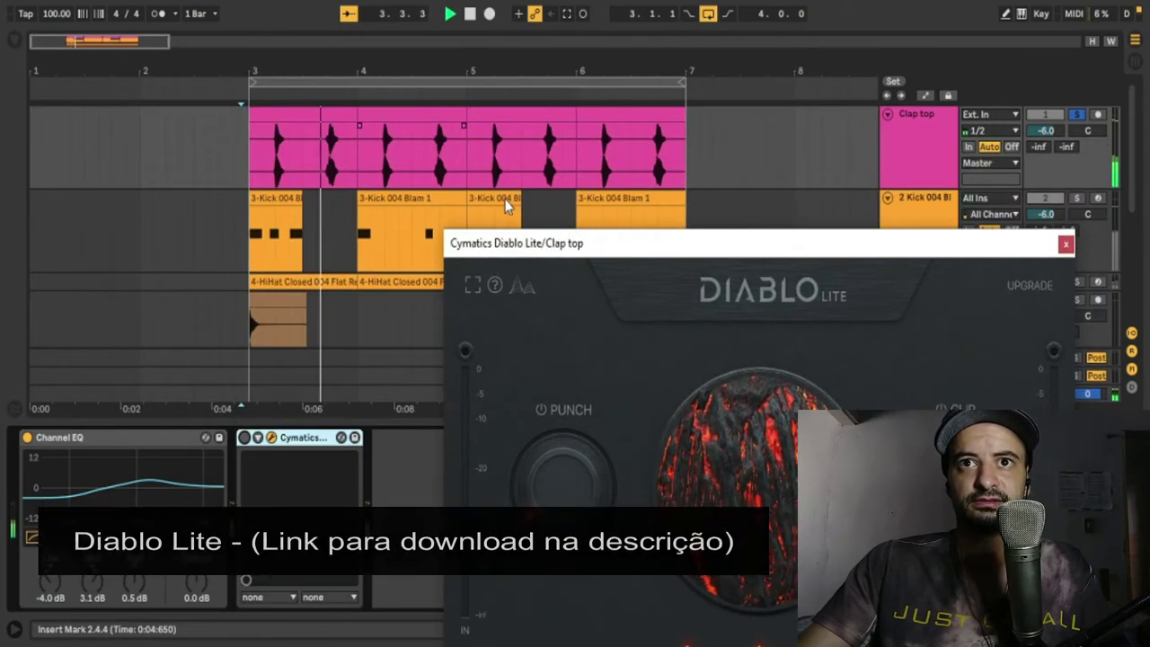
pyautogui.moveTo(512, 243); pyautogui.dragTo(451, 205)
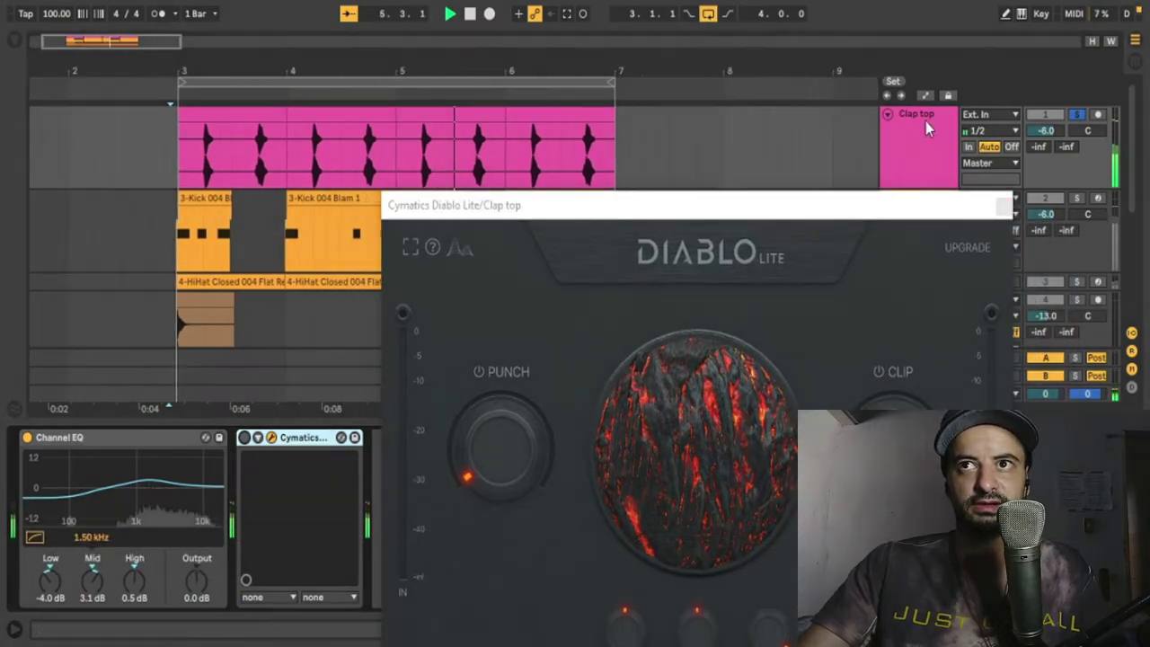
# - Stop playback, re-enable Diablo Lite on the Clap top track and move its window clear of the track headers
pyautogui.click(921, 122)
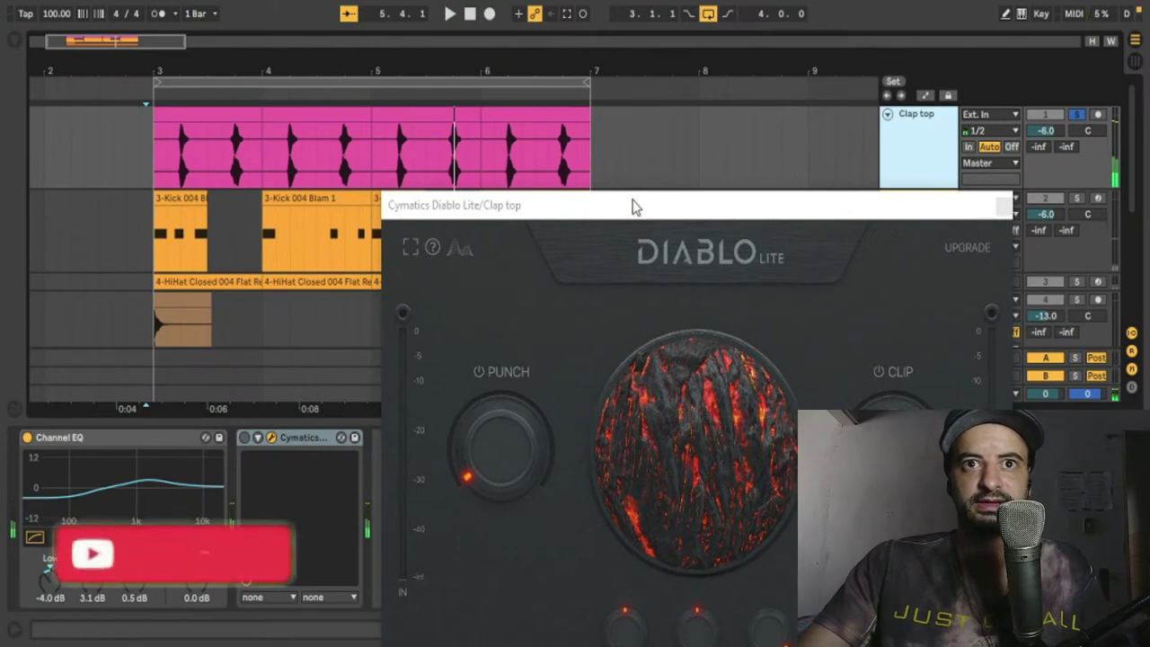
pyautogui.moveTo(632, 207); pyautogui.dragTo(567, 63)
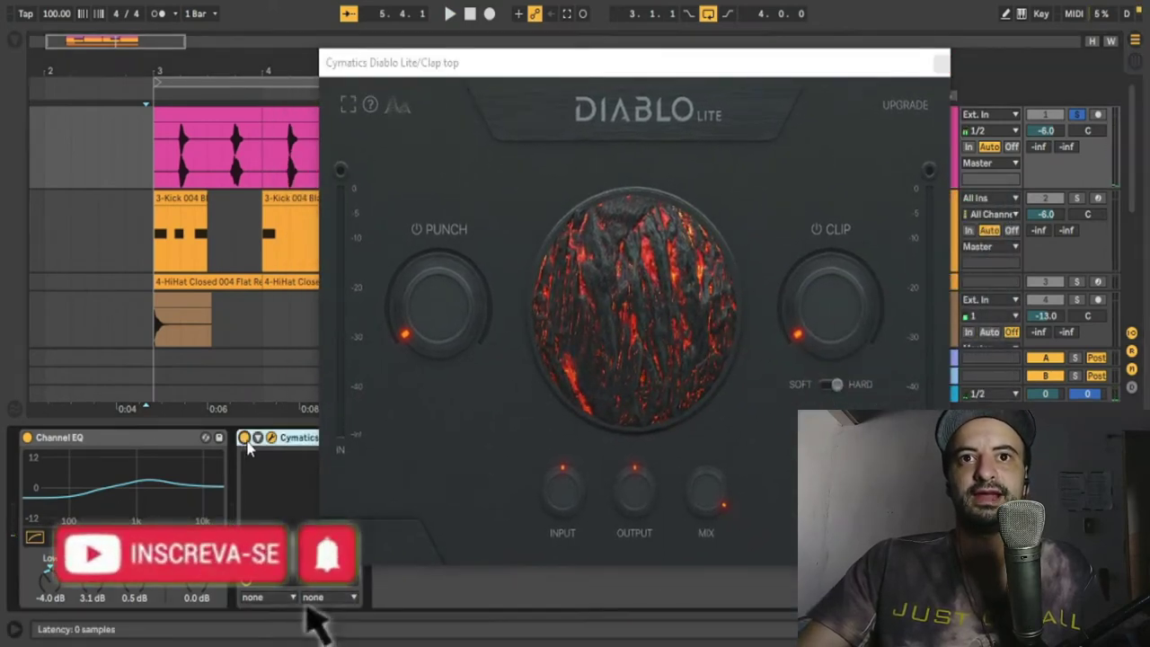
pyautogui.moveTo(544, 76); pyautogui.dragTo(379, 76)
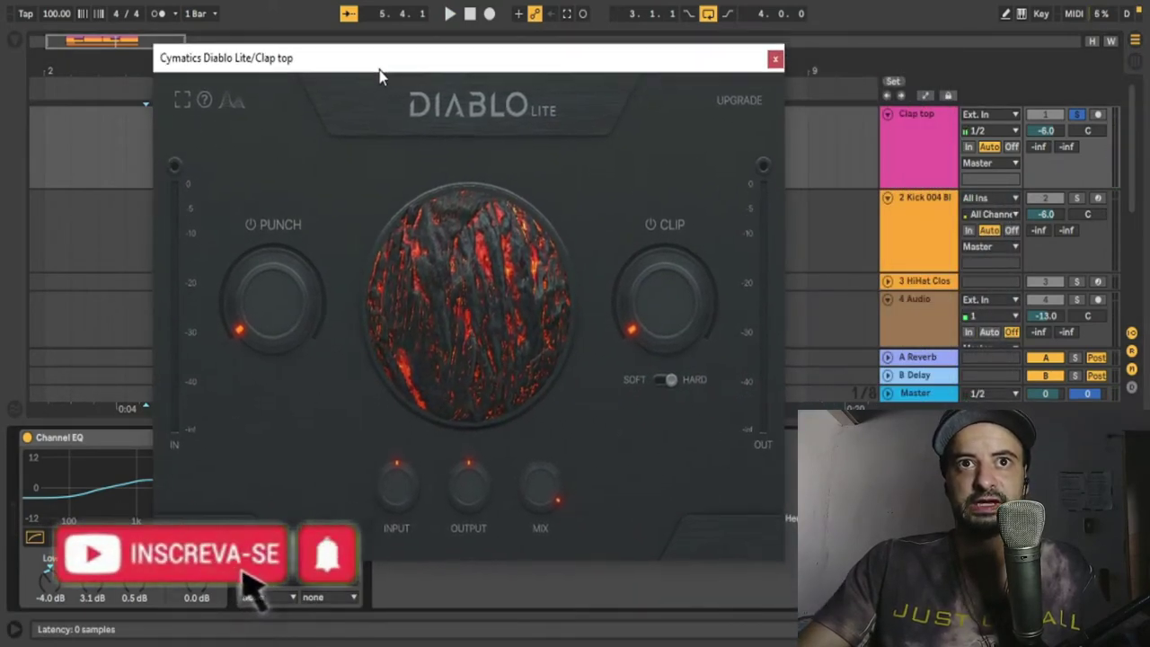
# - Raise Diablo Lite's Punch to about 44, keeping the input gain at 0
pyautogui.moveTo(284, 289); pyautogui.dragTo(296, 264)
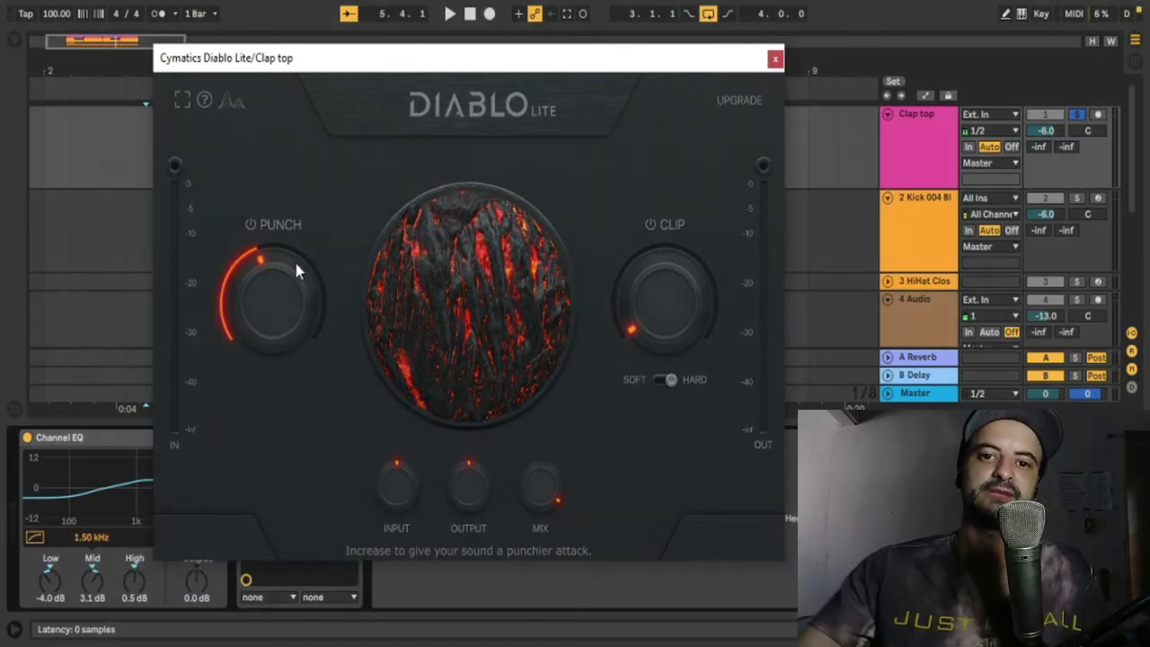
pyautogui.moveTo(252, 295); pyautogui.dragTo(274, 300)
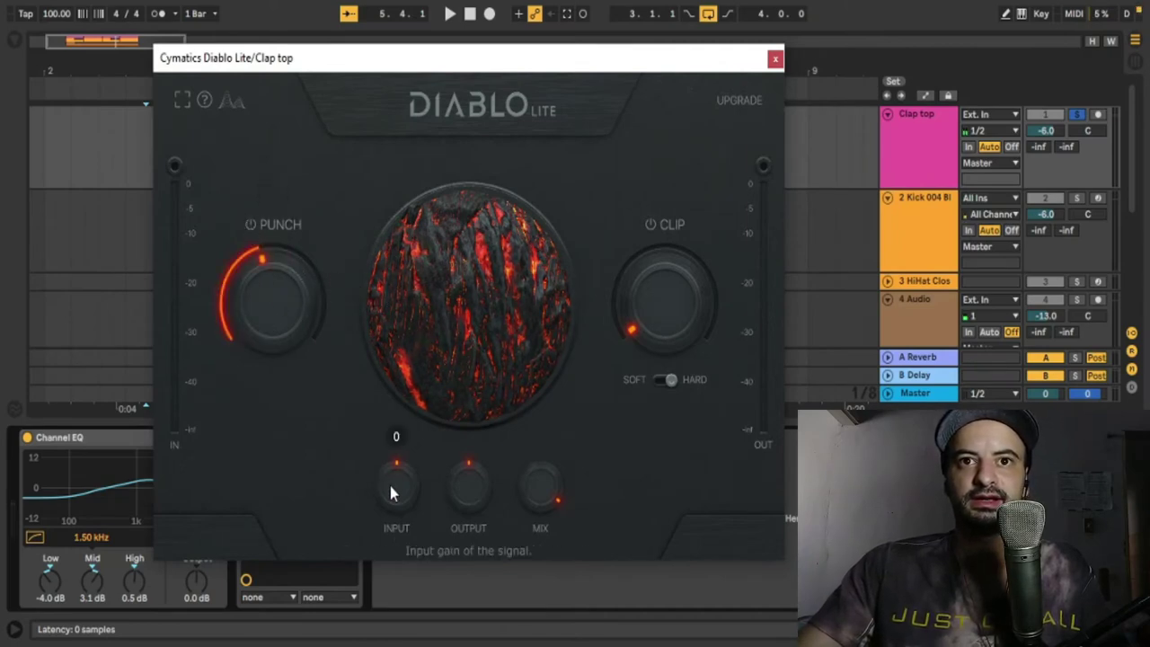
pyautogui.moveTo(390, 486)
pyautogui.mouseDown()
pyautogui.moveTo(390, 506)
pyautogui.moveTo(390, 486)
pyautogui.mouseUp()
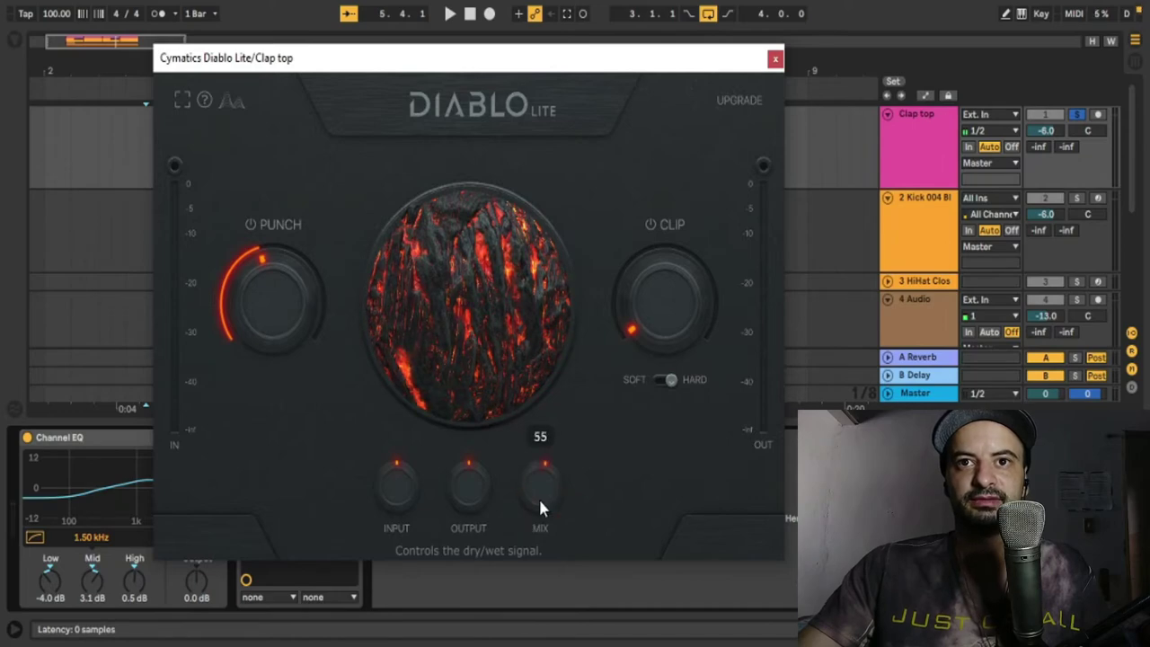
# - Try lower dry/wet Mix settings such as 55 and 33 in Diablo Lite and return the Mix to fully wet
pyautogui.scroll(-5, 537, 499)
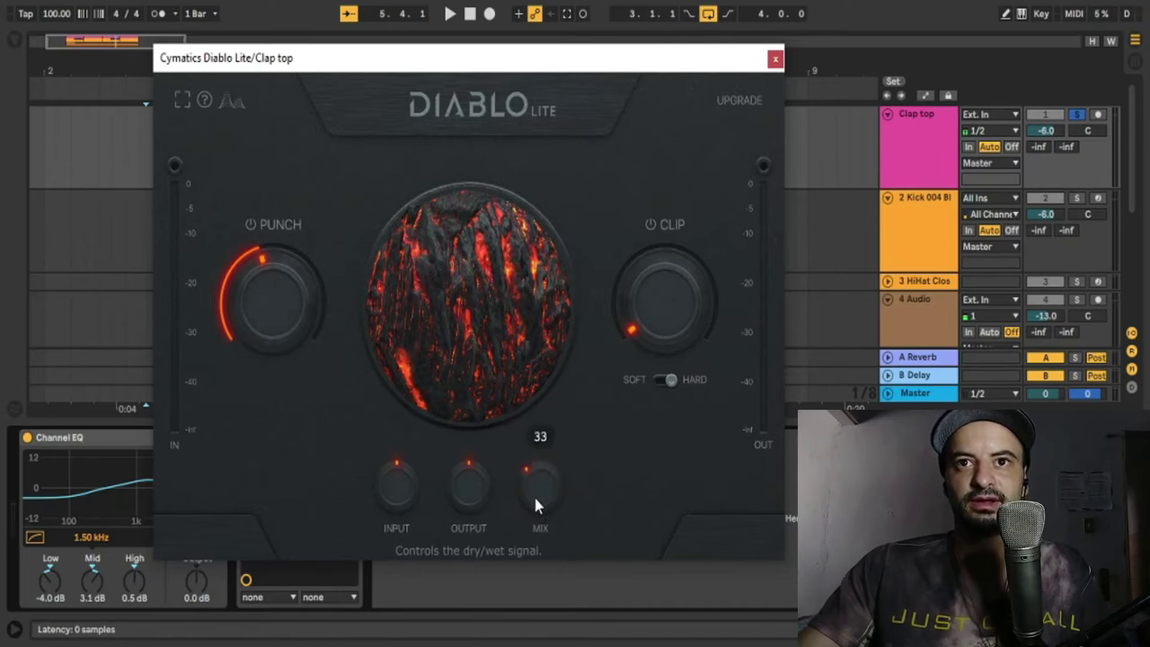
pyautogui.scroll(3, 539, 476)
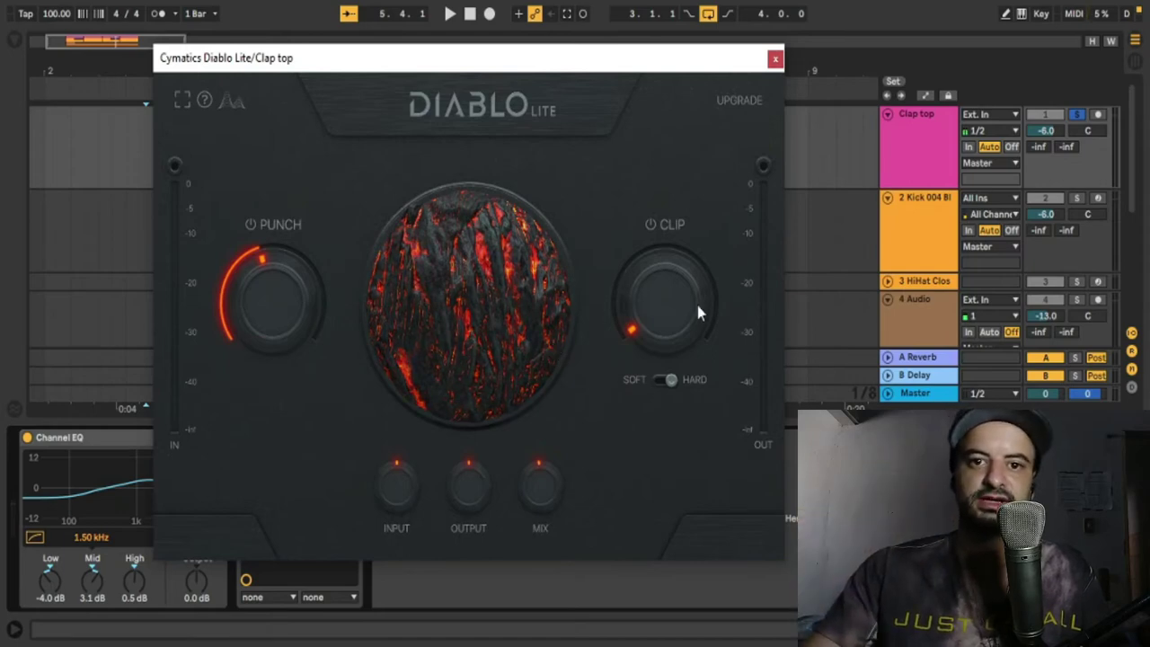
pyautogui.moveTo(540, 485); pyautogui.dragTo(550, 253)
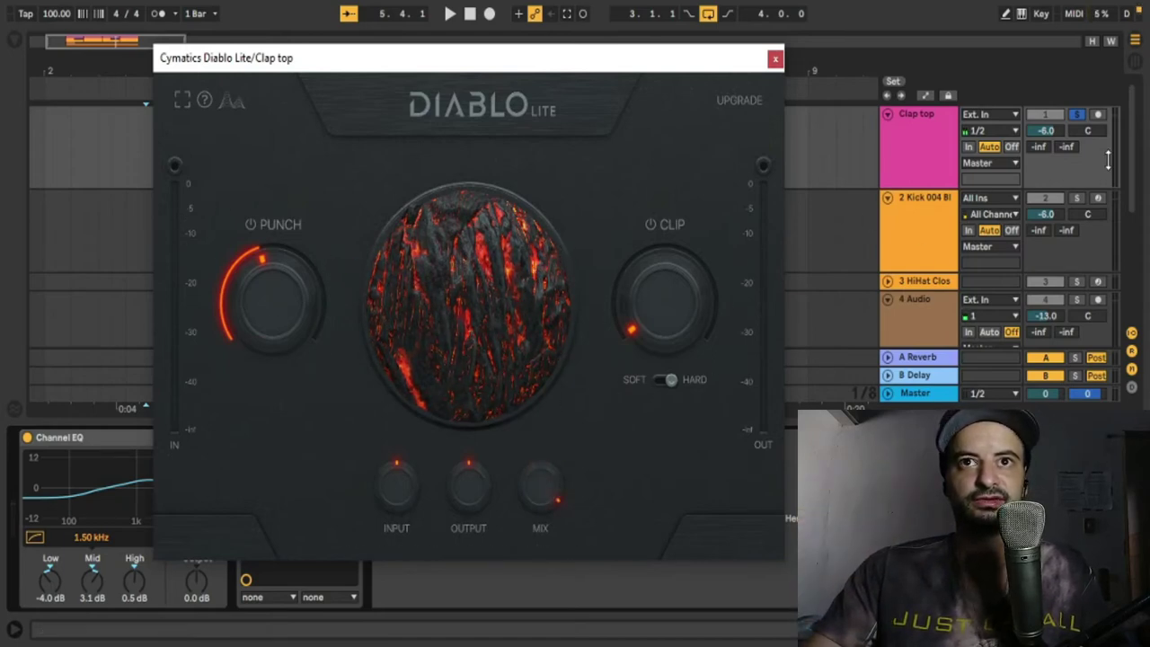
# - Raise Diablo Lite's Clip to 55 and switch the clipper to Soft
pyautogui.moveTo(650, 303); pyautogui.dragTo(658, 276)
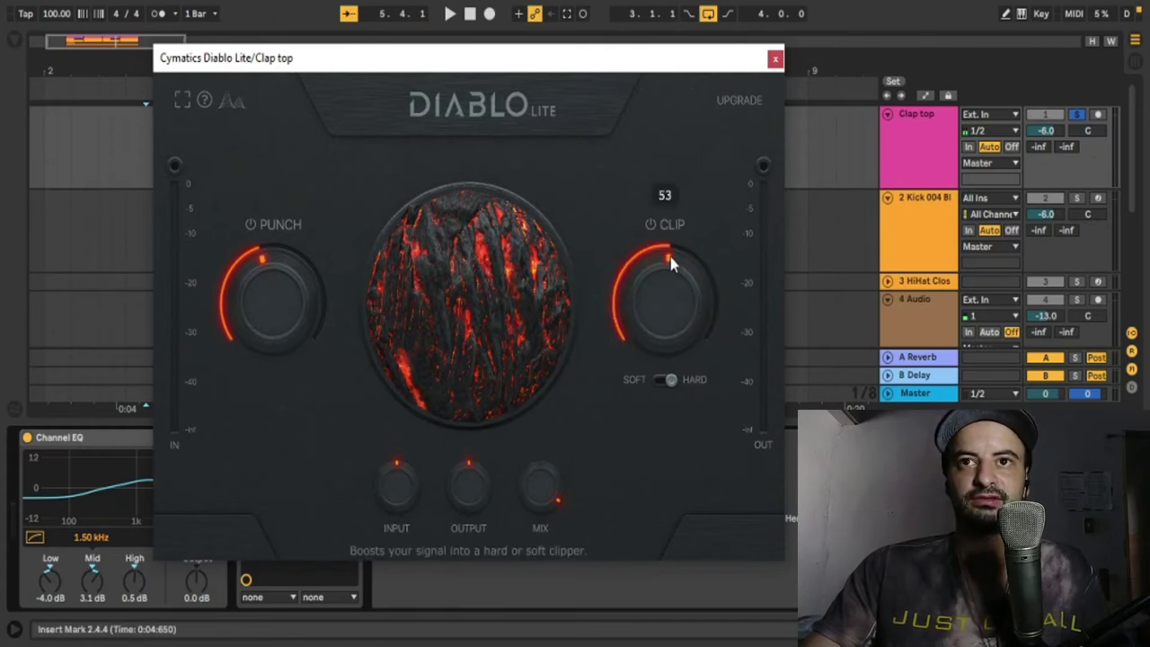
pyautogui.click(662, 382)
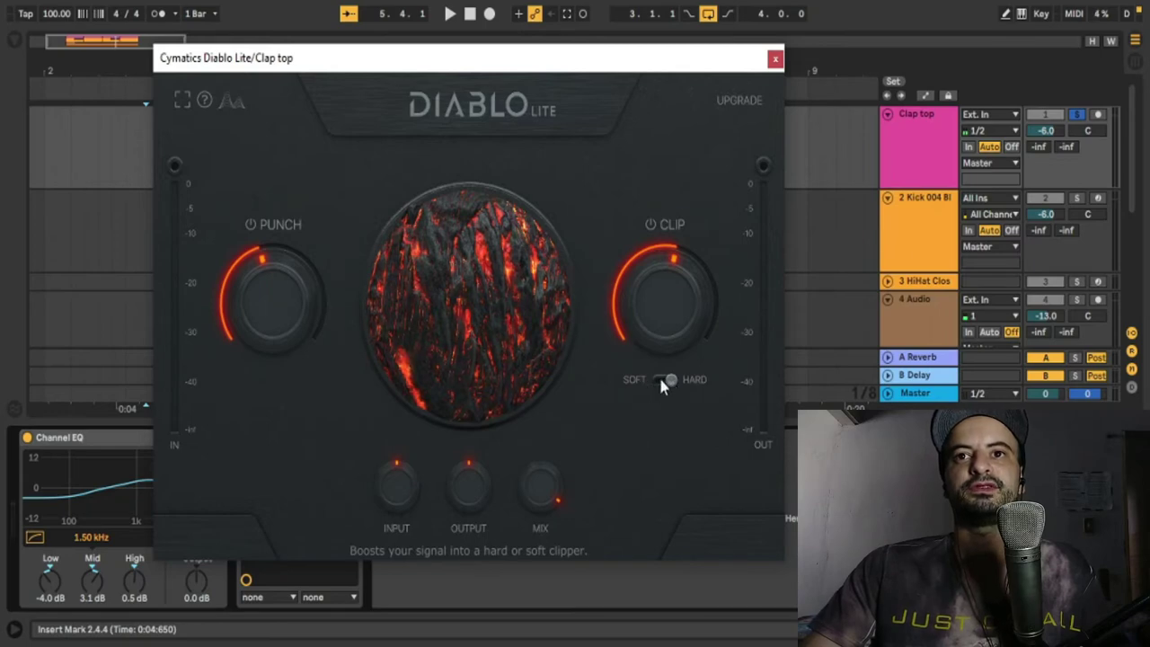
pyautogui.click(655, 378)
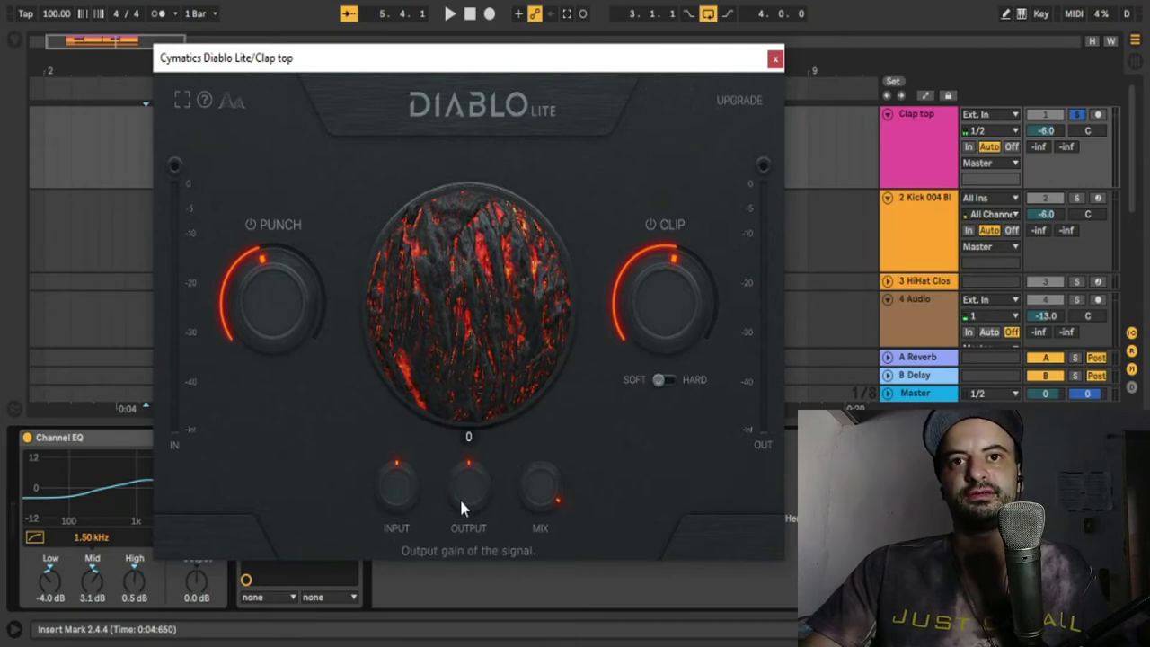
# - Drop the Mix to 0, bring it back to slightly above halfway, and switch the clipper to Hard
pyautogui.moveTo(526, 483)
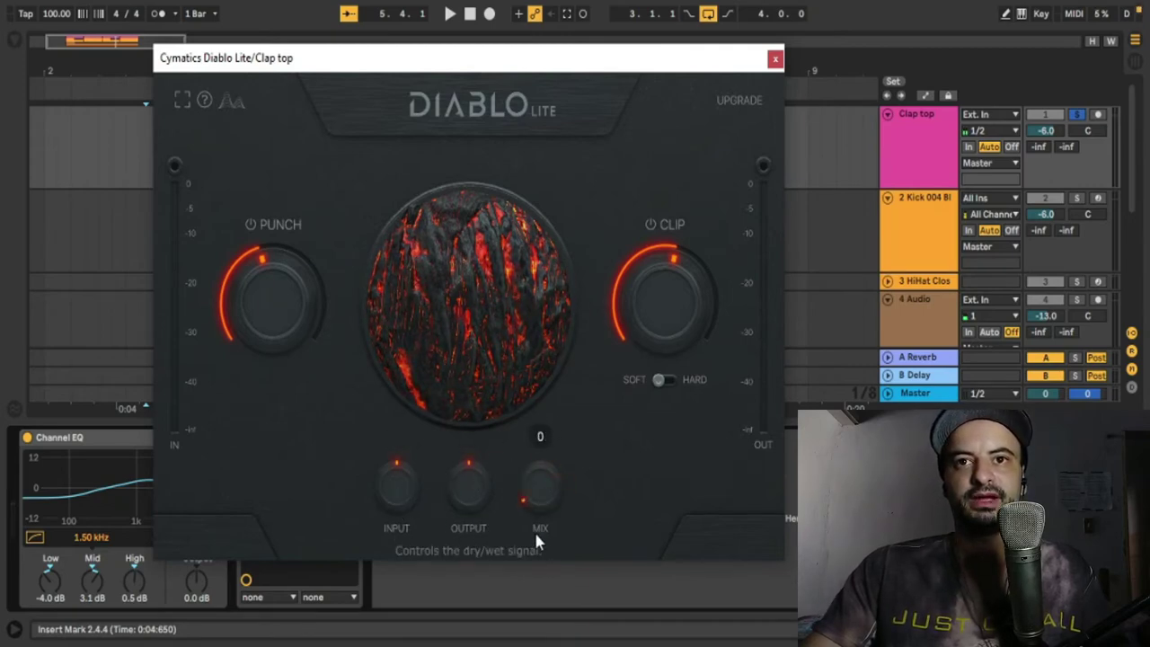
pyautogui.moveTo(539, 536); pyautogui.dragTo(539, 487)
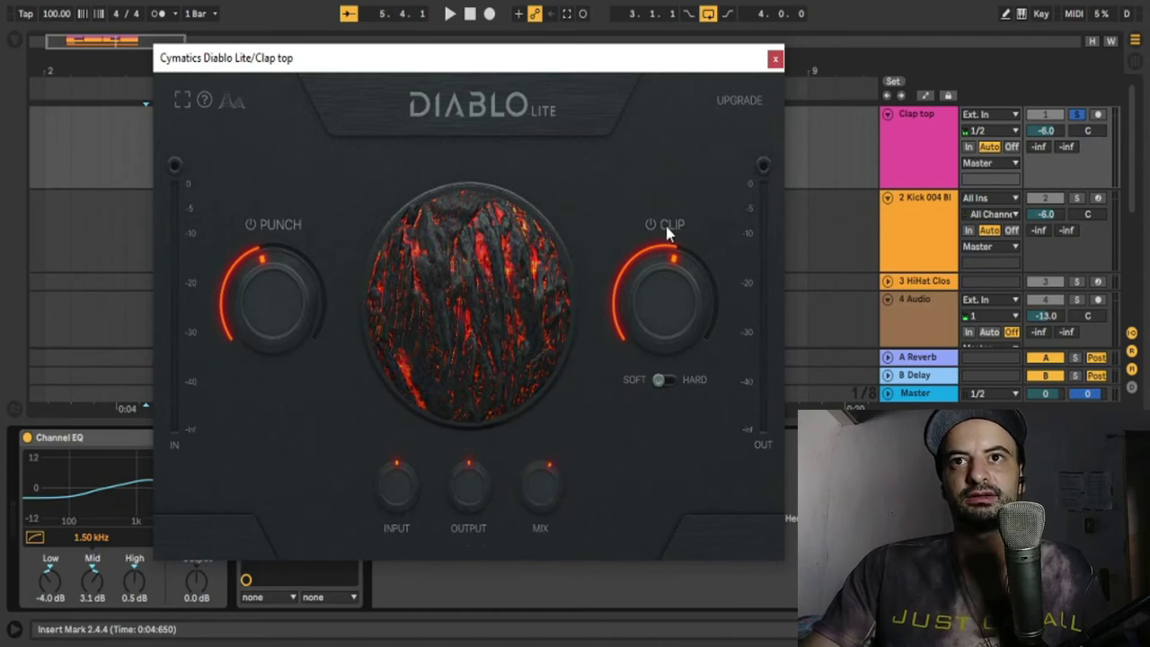
pyautogui.click(662, 379)
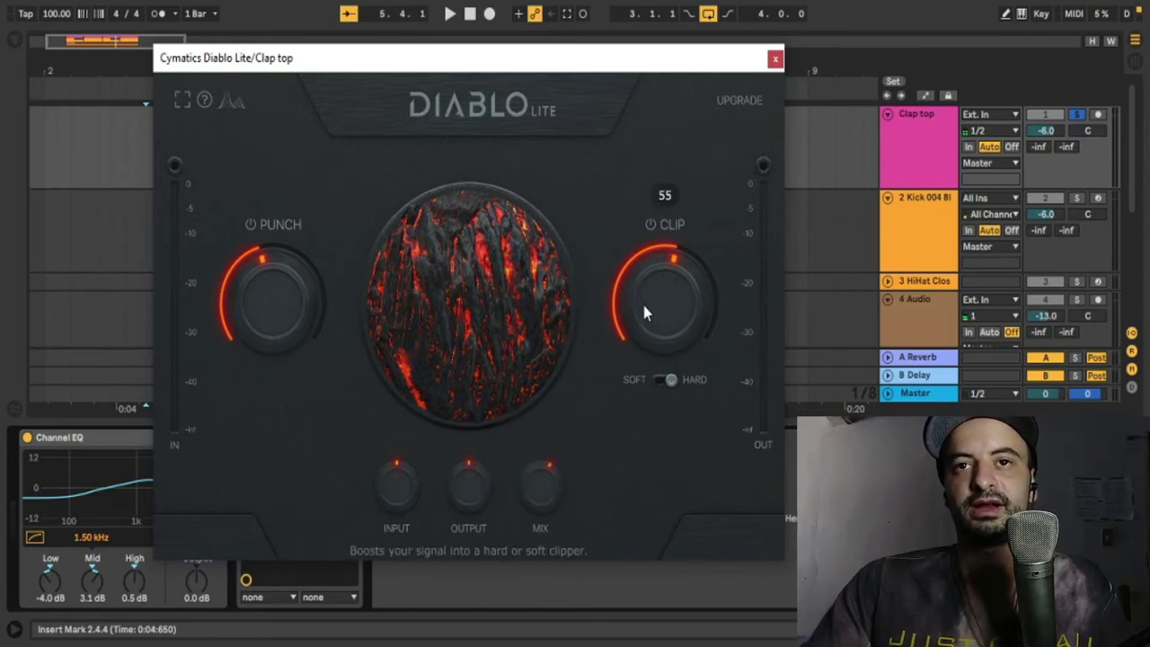
# - Lower Diablo Lite's Clip to about 48 and switch the clipper to Soft
pyautogui.moveTo(636, 296)
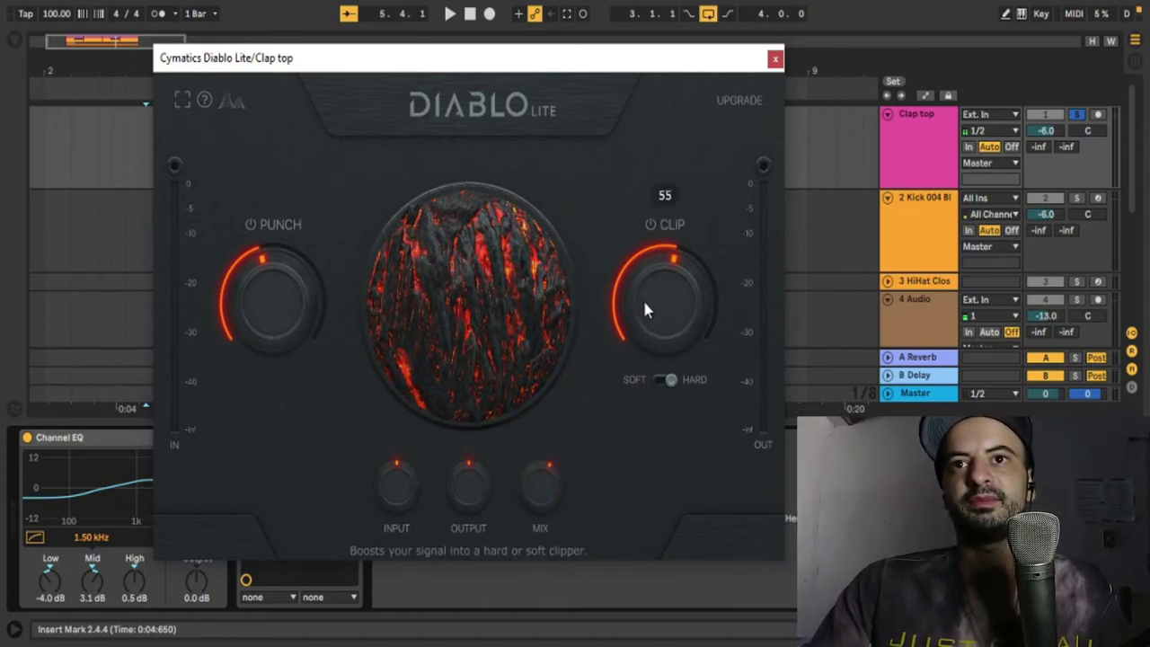
pyautogui.moveTo(665, 289); pyautogui.dragTo(663, 301)
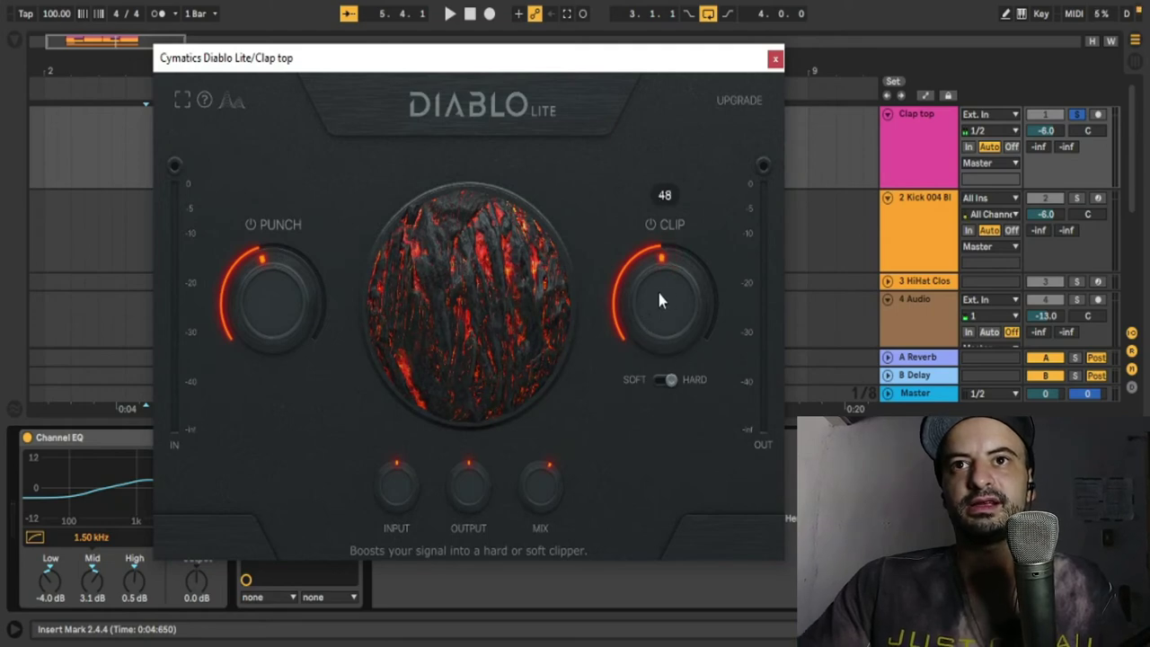
pyautogui.click(663, 381)
pyautogui.click(670, 381)
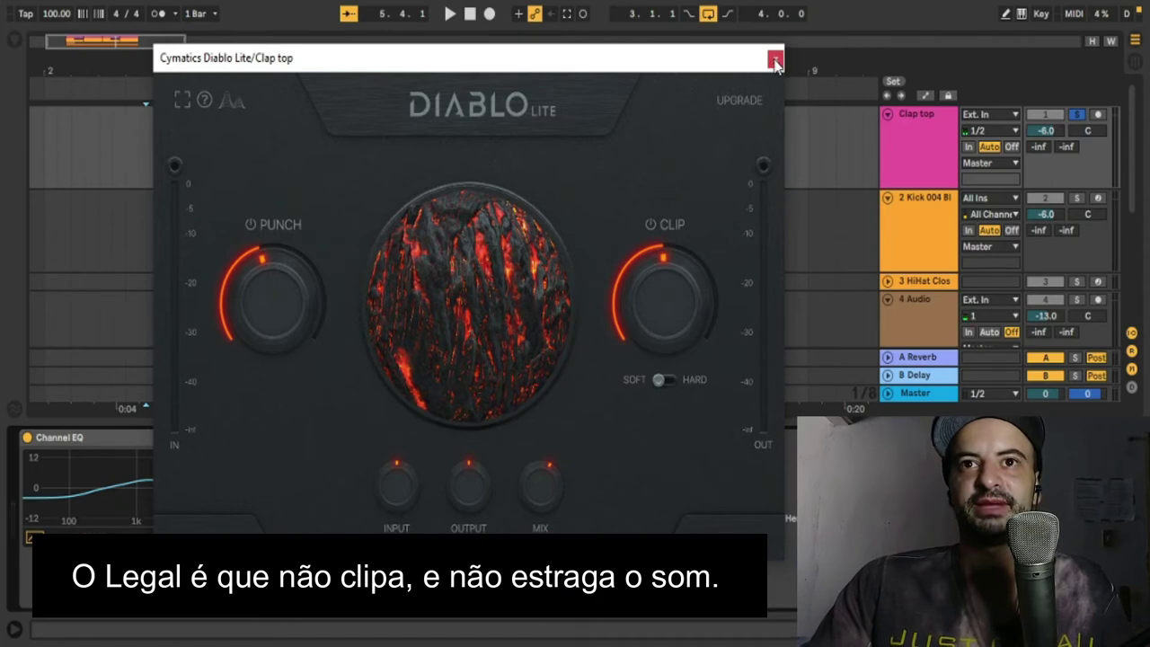
# - Play the loop with Diablo Lite bypassed and re-enable it during playback to compare the clap with and without processing
pyautogui.moveTo(577, 68); pyautogui.dragTo(781, 63)
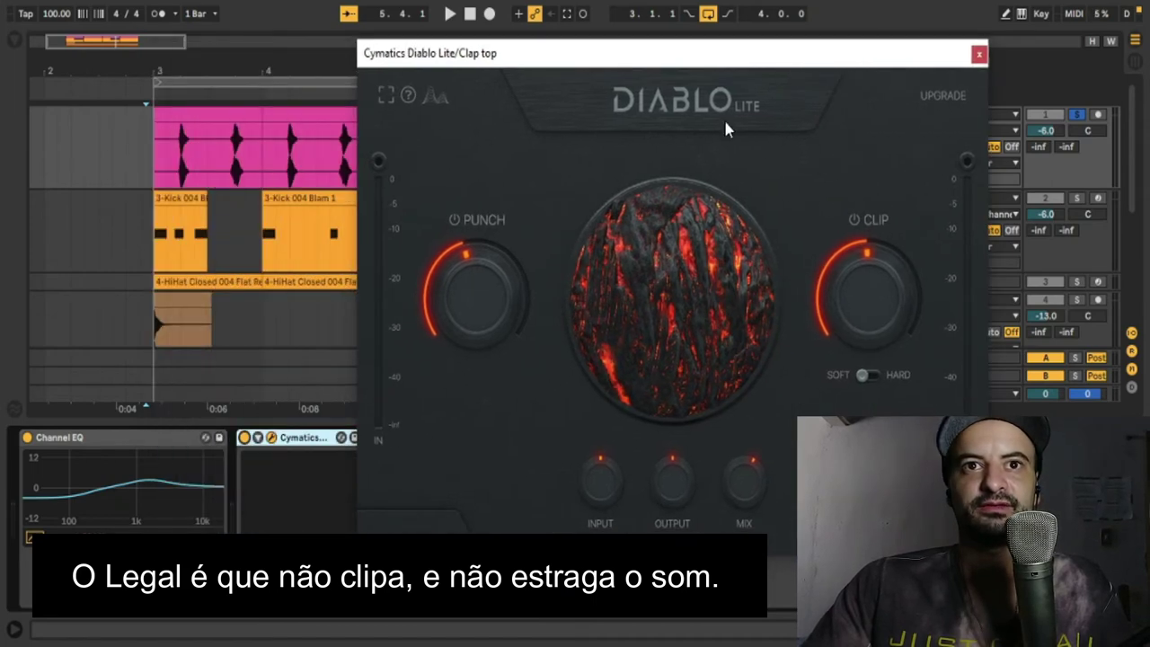
pyautogui.click(245, 437)
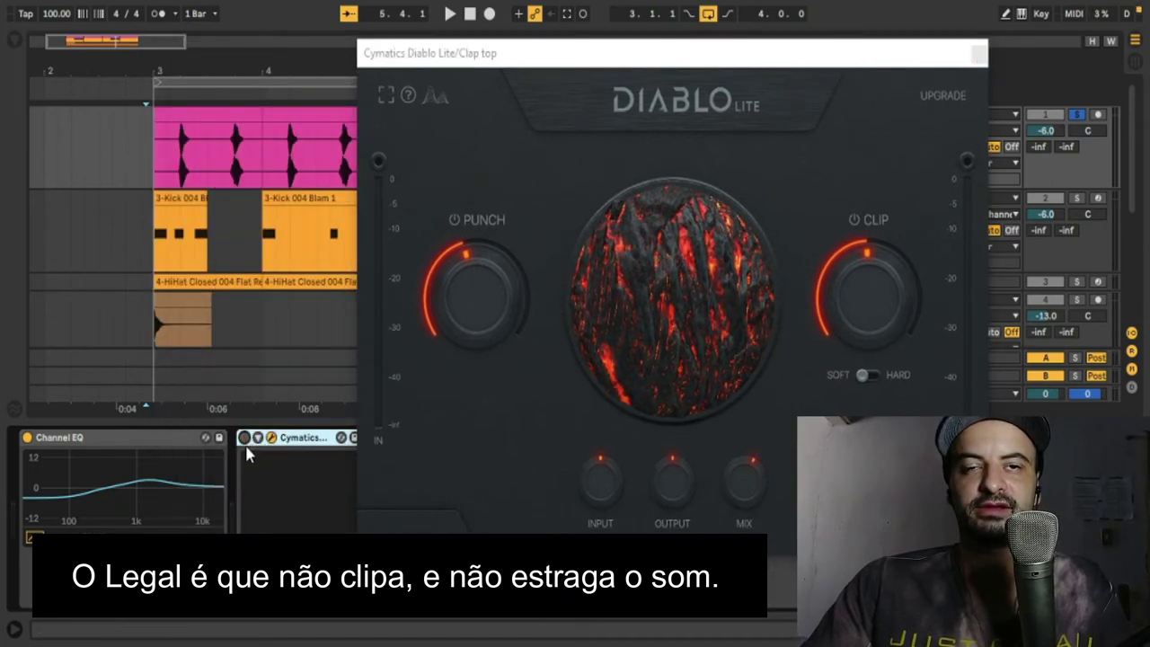
pyautogui.press('space')
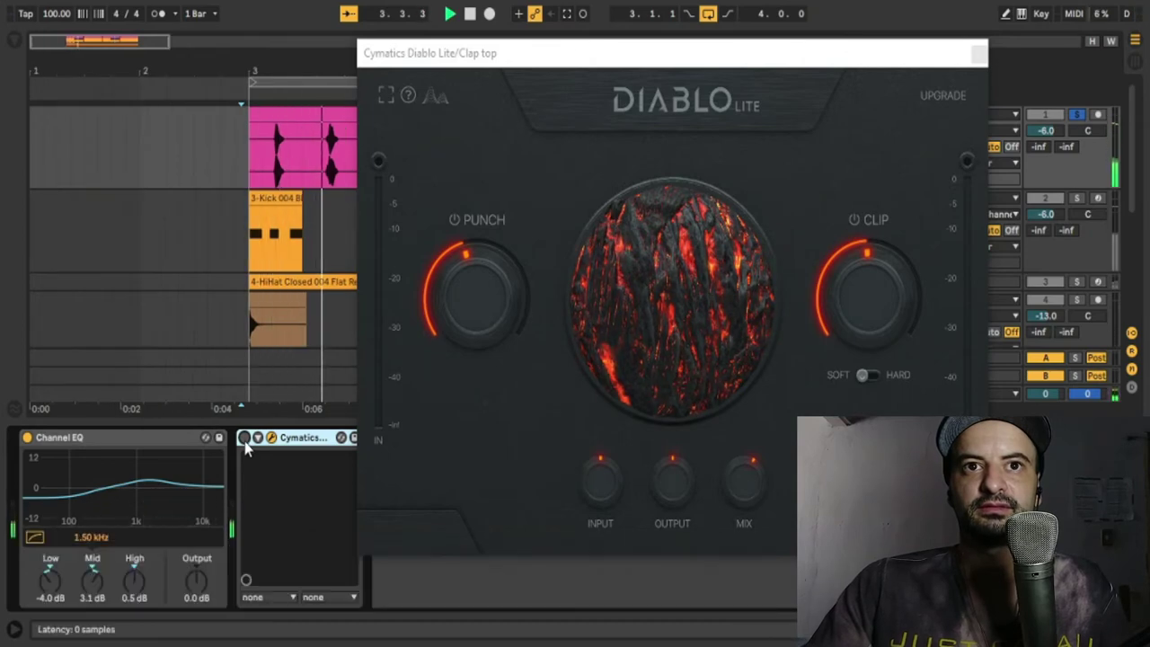
pyautogui.click(244, 437)
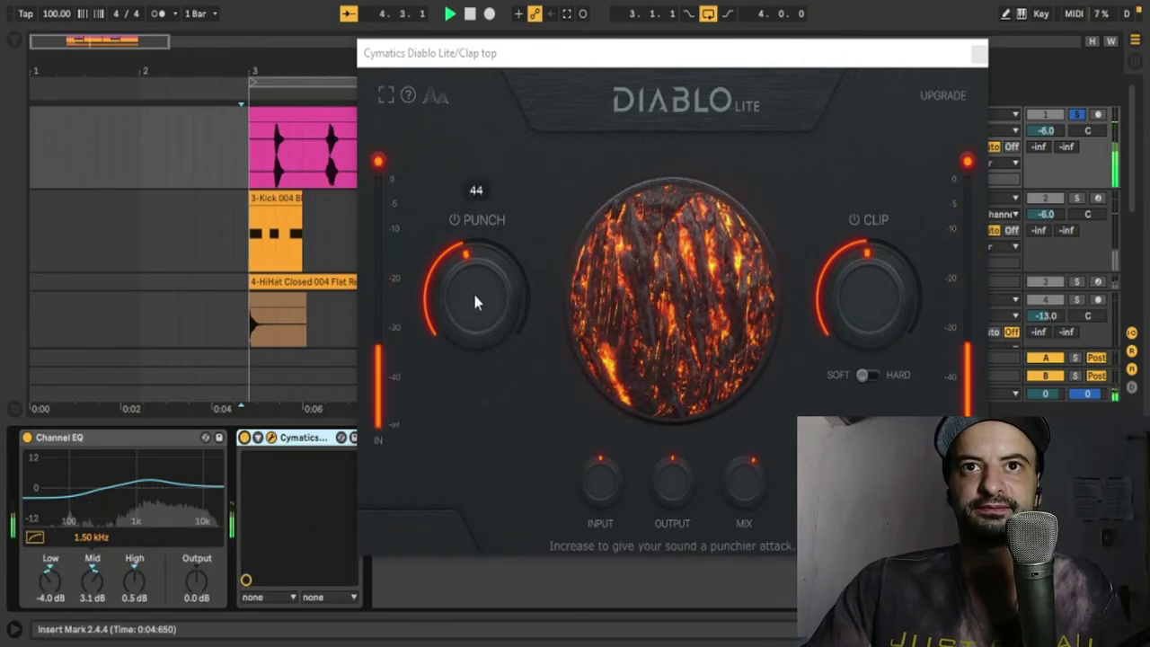
# - While the loop plays, turn Clip down to 0 and set both Punch and Mix to 100 to hear the Punch effect alone
pyautogui.moveTo(474, 295); pyautogui.dragTo(436, 449)
pyautogui.moveTo(853, 262); pyautogui.dragTo(699, 517)
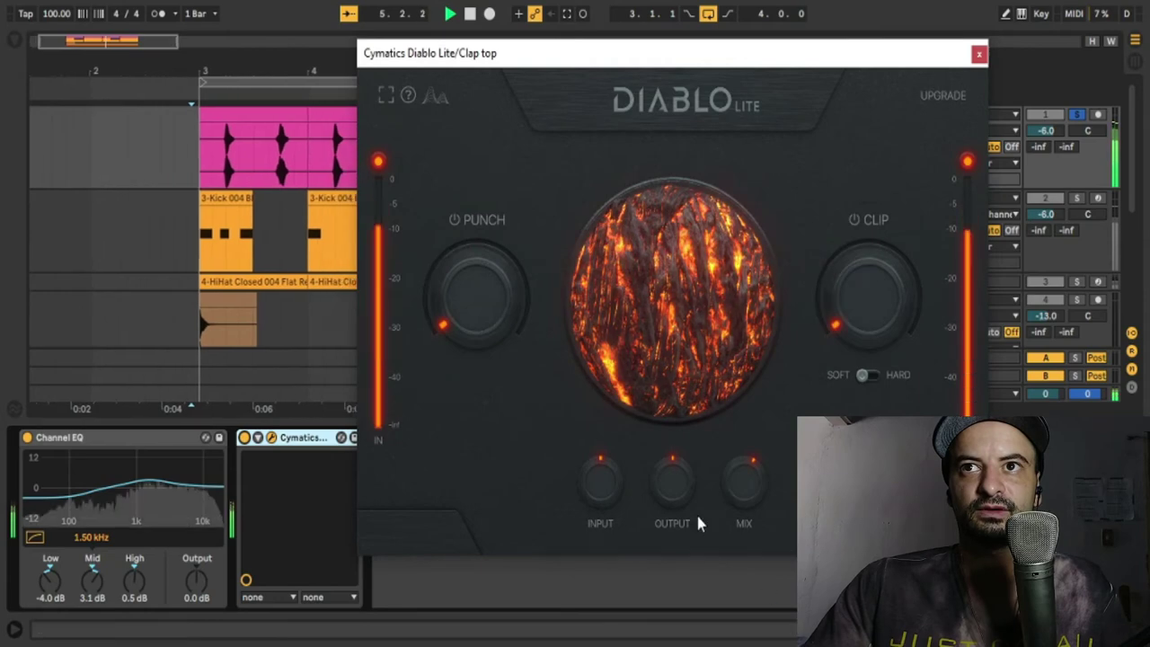
pyautogui.moveTo(491, 315); pyautogui.dragTo(515, 213)
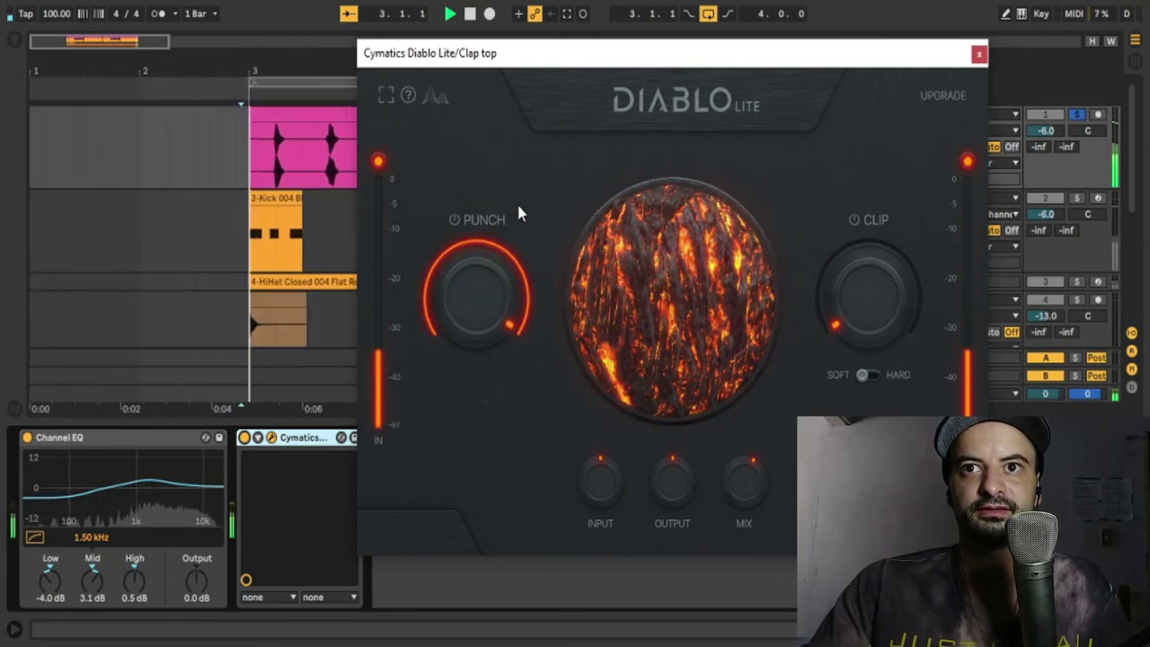
pyautogui.moveTo(732, 467); pyautogui.dragTo(701, 359)
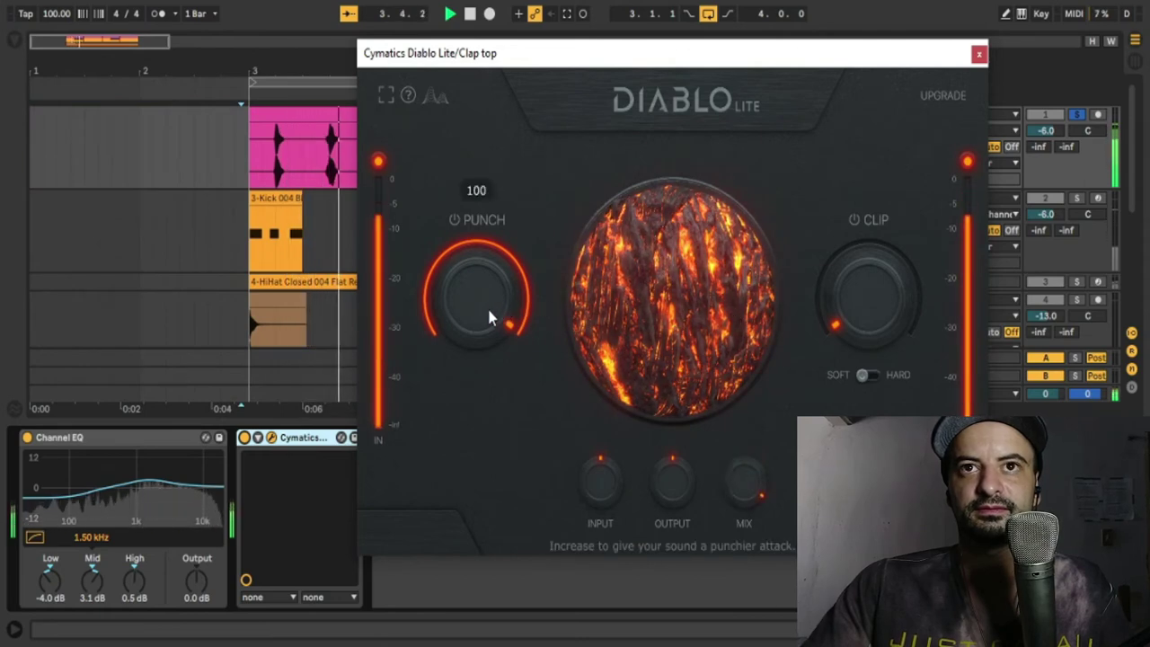
pyautogui.moveTo(482, 311); pyautogui.dragTo(499, 212)
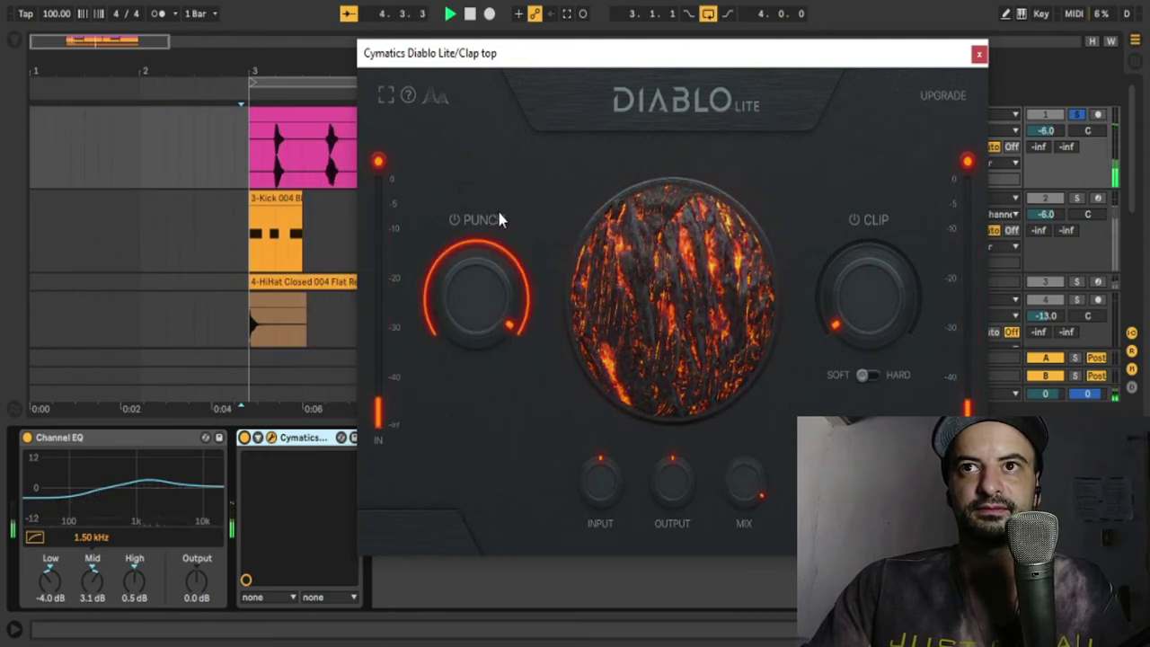
# - Set both Clip and Punch to roughly two thirds and switch the clipper to Hard
pyautogui.moveTo(873, 290); pyautogui.dragTo(874, 239)
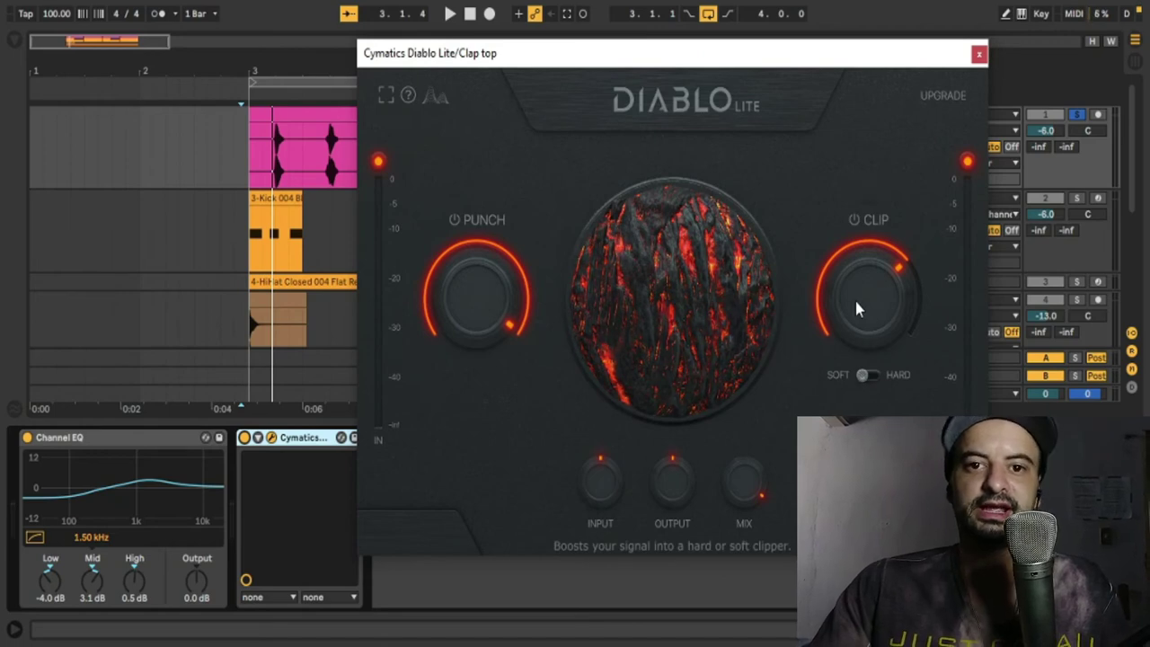
pyautogui.moveTo(457, 251); pyautogui.dragTo(458, 276)
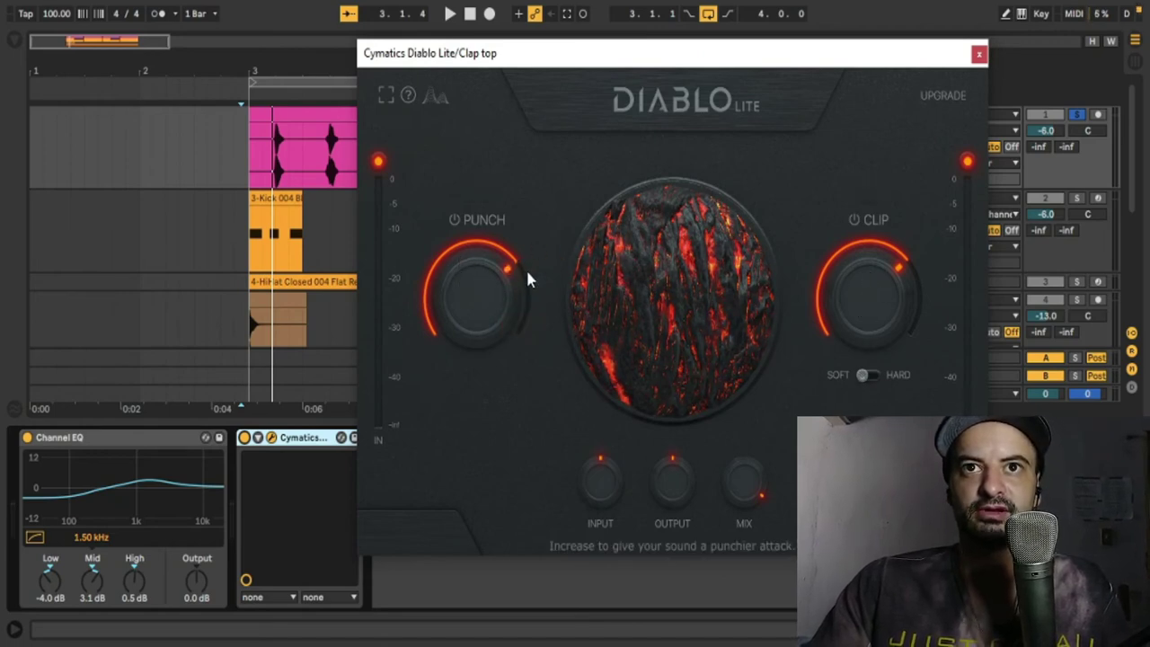
pyautogui.click(863, 377)
# - With the loop playing, rebuild the effect from zero, bringing Punch to about 49 and Clip a little past halfway
pyautogui.press('space')
pyautogui.moveTo(476, 296); pyautogui.dragTo(469, 422)
pyautogui.moveTo(873, 305); pyautogui.dragTo(871, 426)
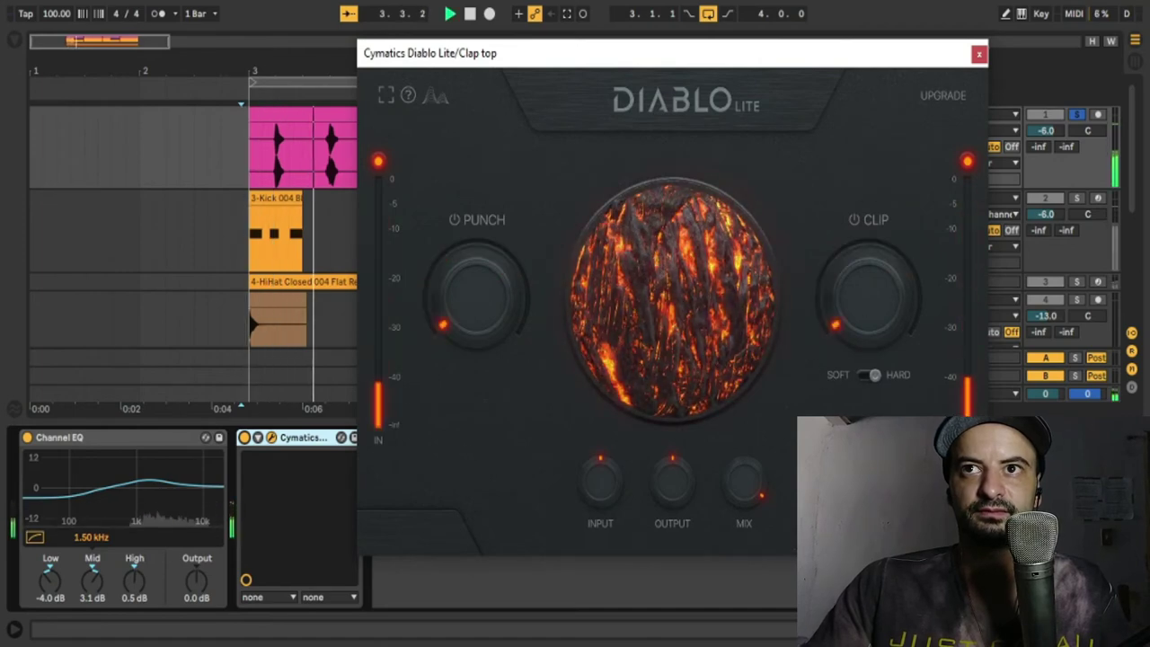
pyautogui.moveTo(474, 302); pyautogui.dragTo(461, 260)
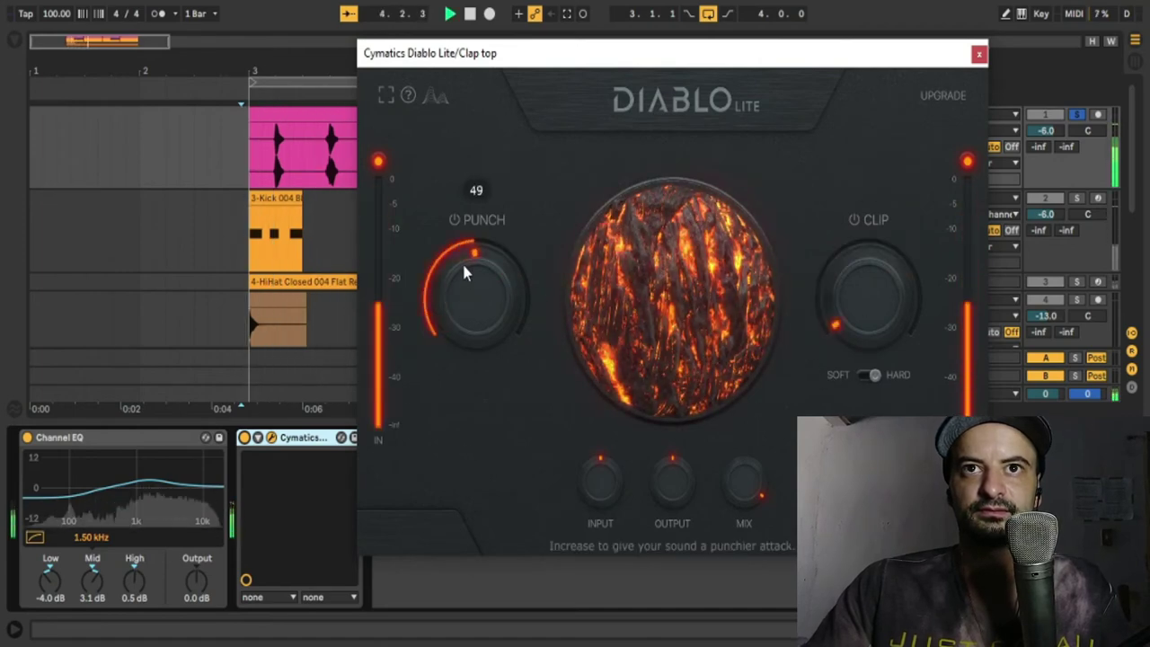
pyautogui.moveTo(845, 314); pyautogui.dragTo(843, 275)
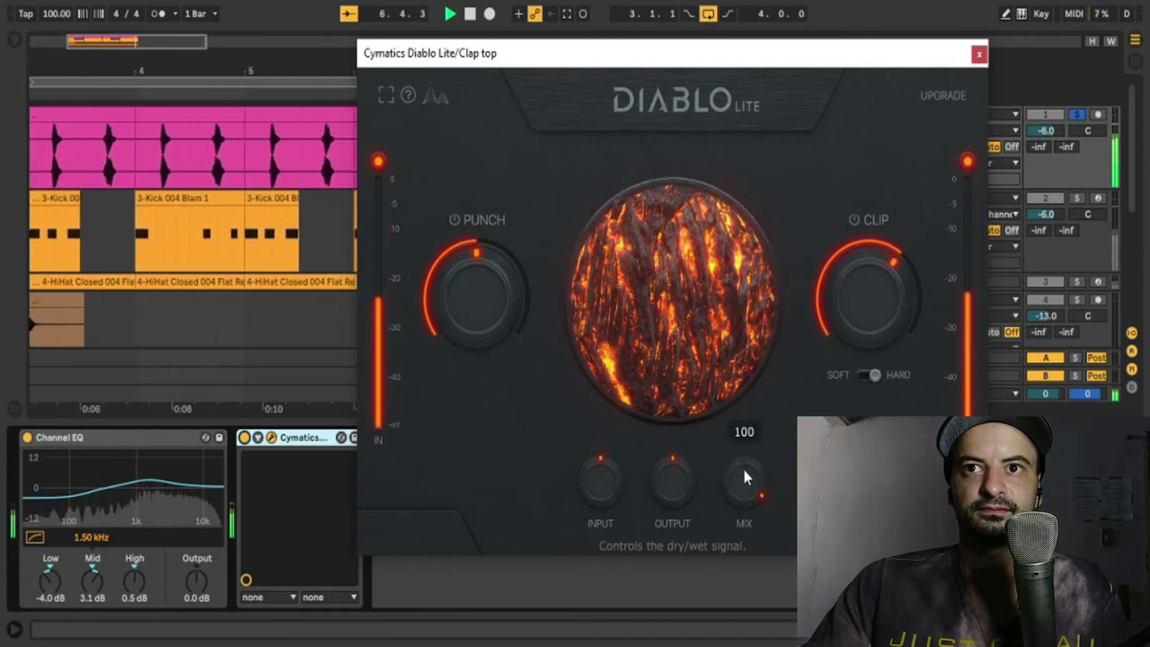
# - Stop playback and set Diablo Lite's Mix on the clap track to 50
pyautogui.press('space')
pyautogui.moveTo(740, 465); pyautogui.dragTo(733, 485)
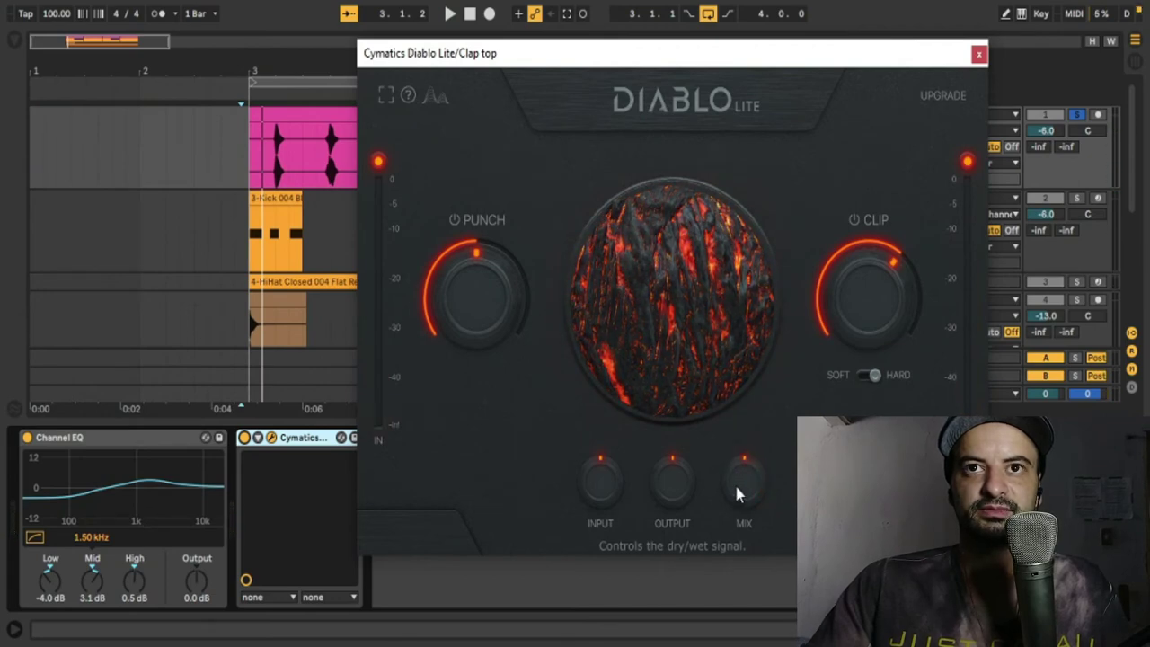
pyautogui.moveTo(735, 485)
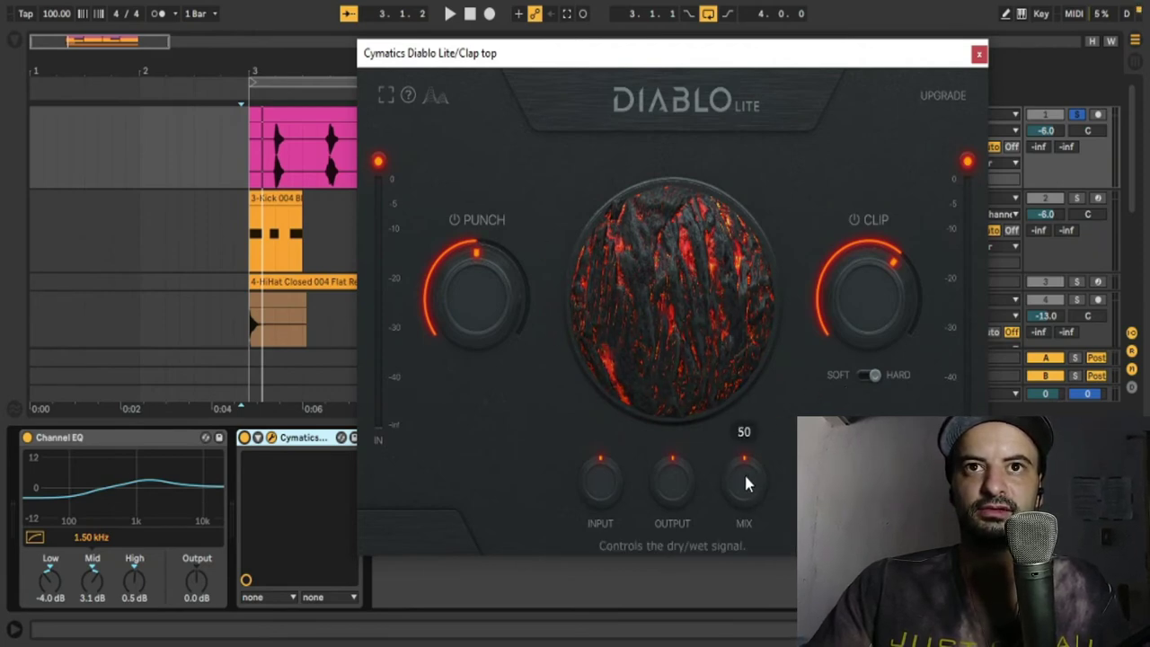
# - Play the clap loop to hear the blended mix, and close the clap's Diablo Lite window
pyautogui.moveTo(518, 59); pyautogui.dragTo(466, 44)
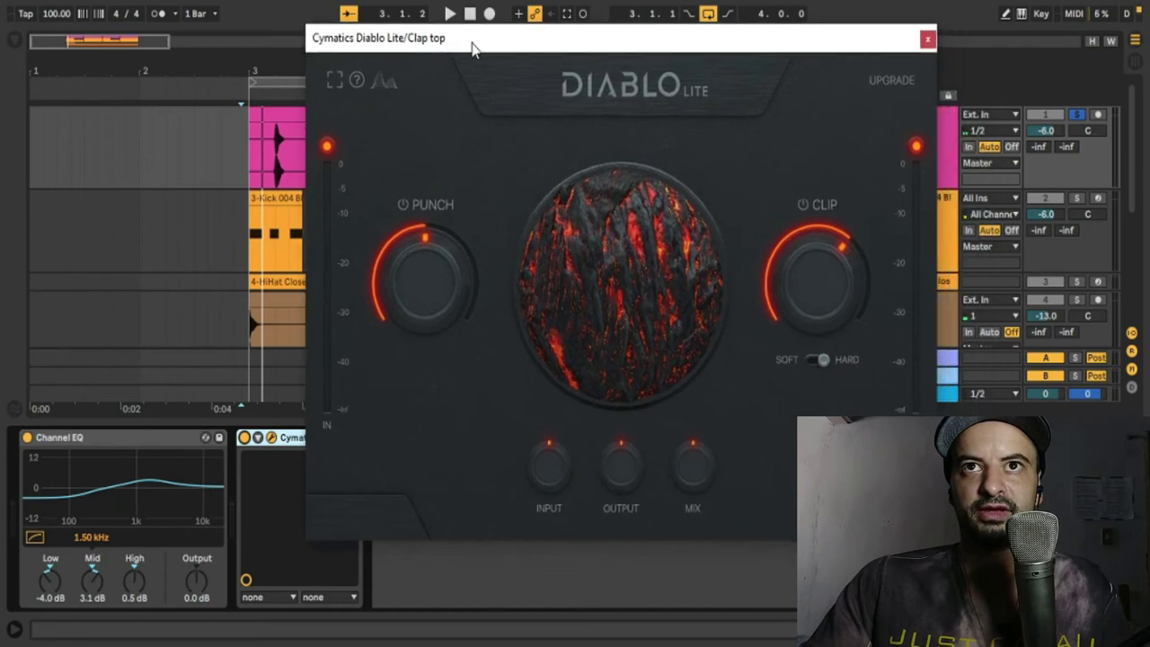
pyautogui.press('space')
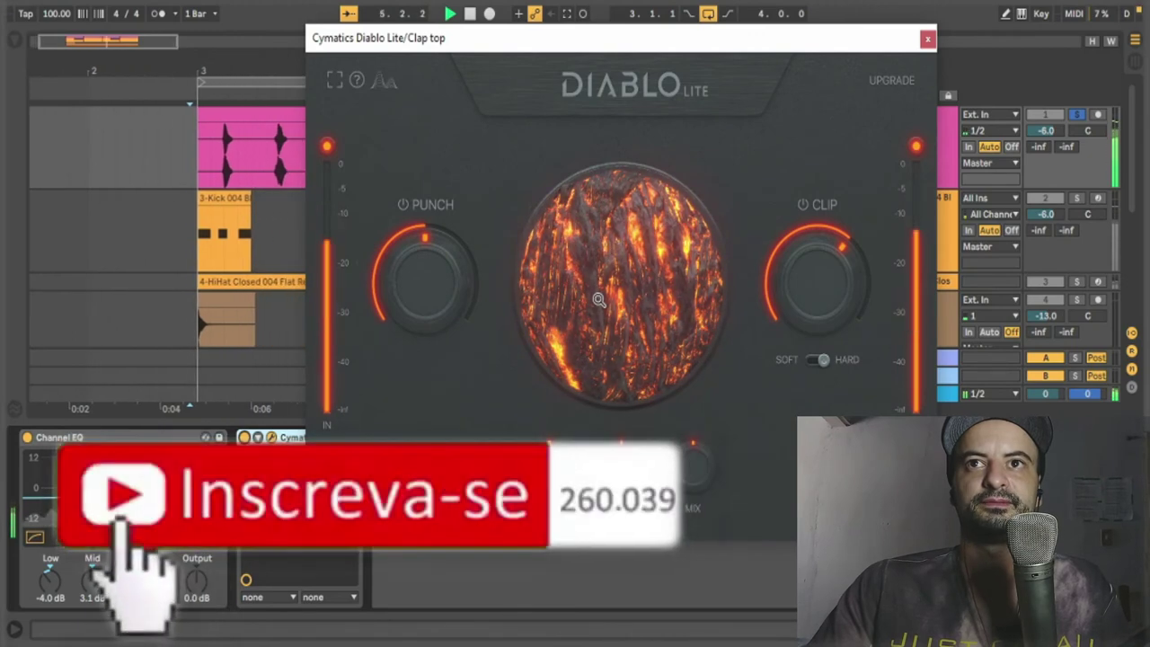
pyautogui.click(928, 42)
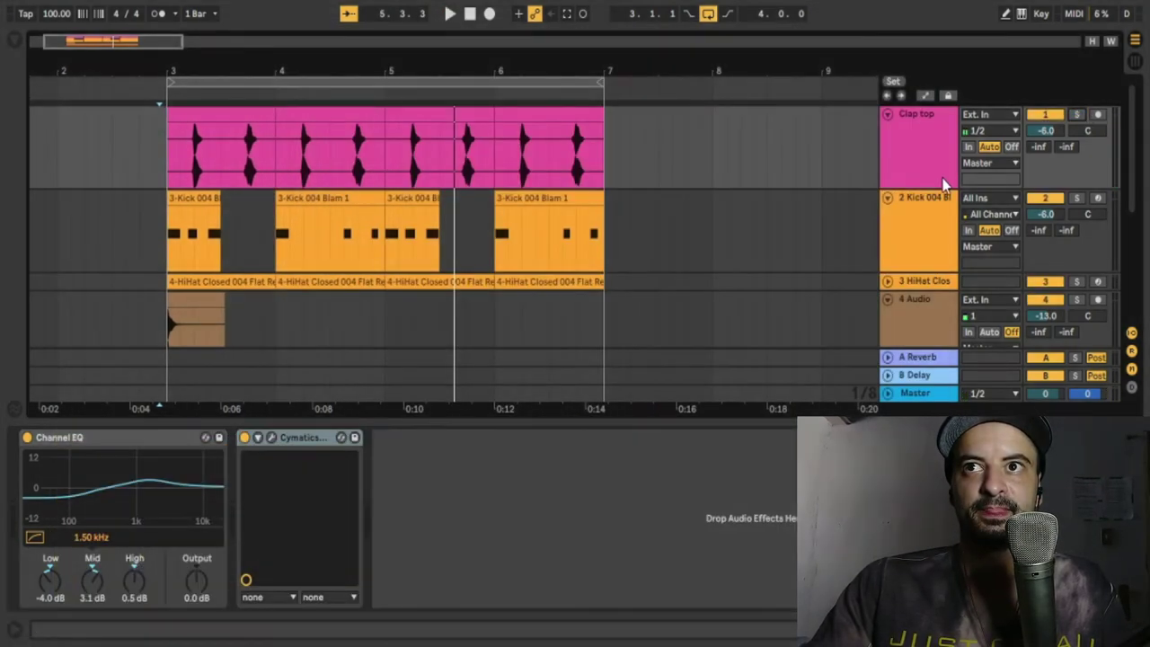
# - Look through the arrangement's kick, hi-hat, audio and 808 bass tracks for another sound to process
pyautogui.click(894, 220)
pyautogui.scroll(-1, 910, 243)
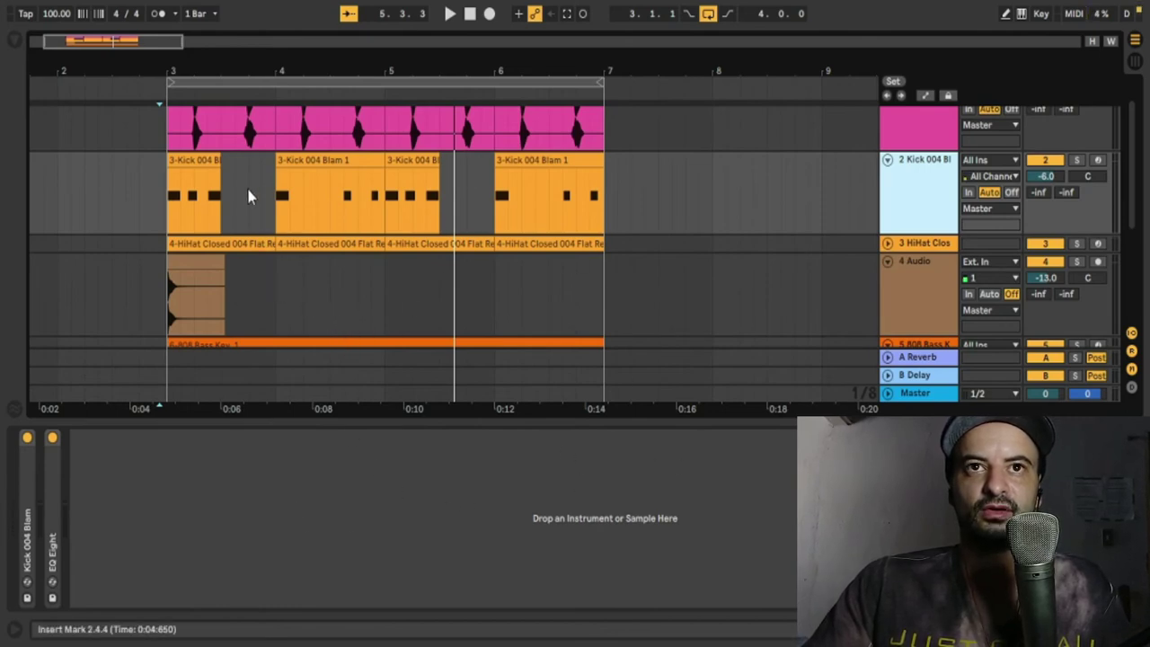
pyautogui.scroll(-5, 272, 297)
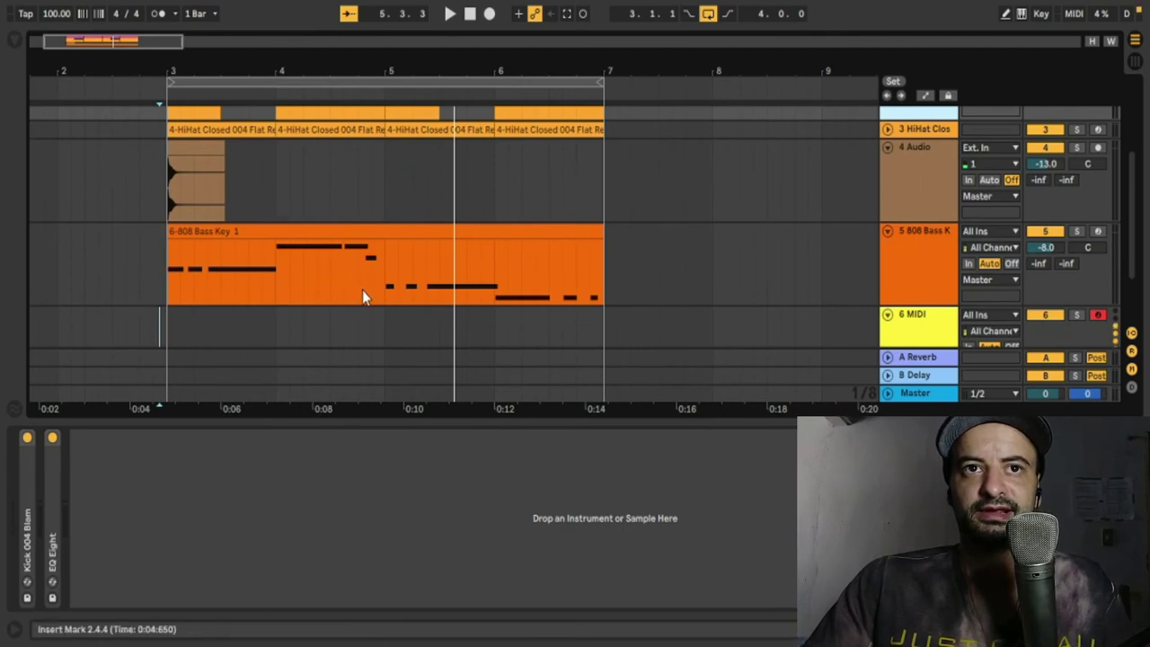
pyautogui.scroll(5, 293, 335)
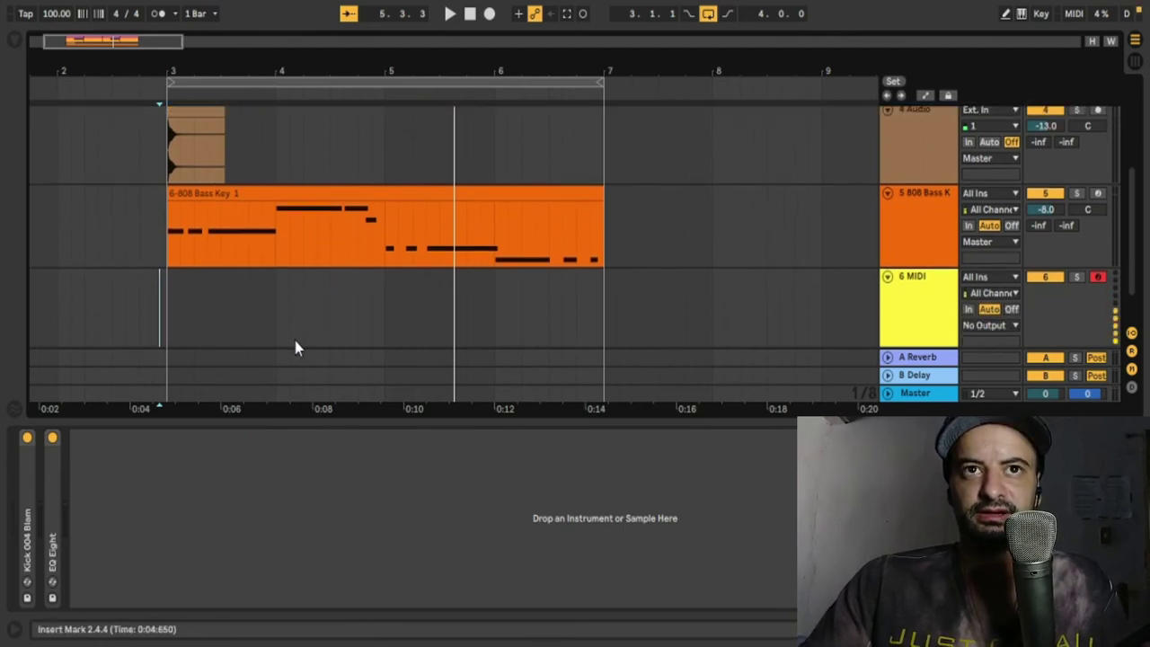
pyautogui.scroll(2, 611, 224)
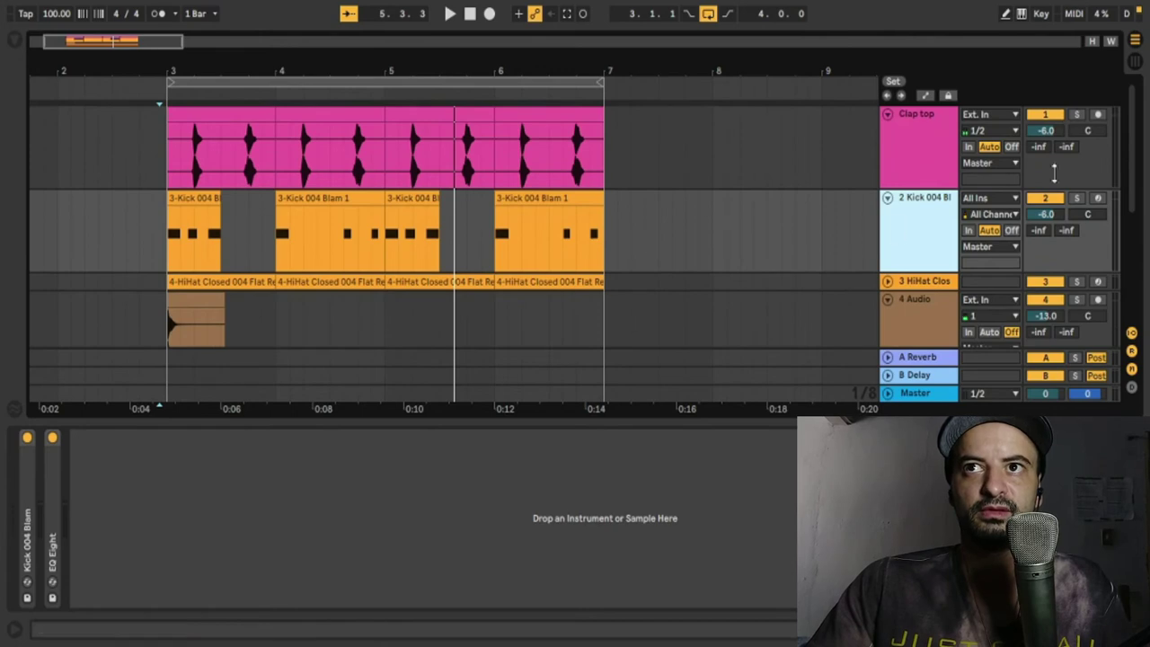
pyautogui.click(930, 183)
pyautogui.click(923, 211)
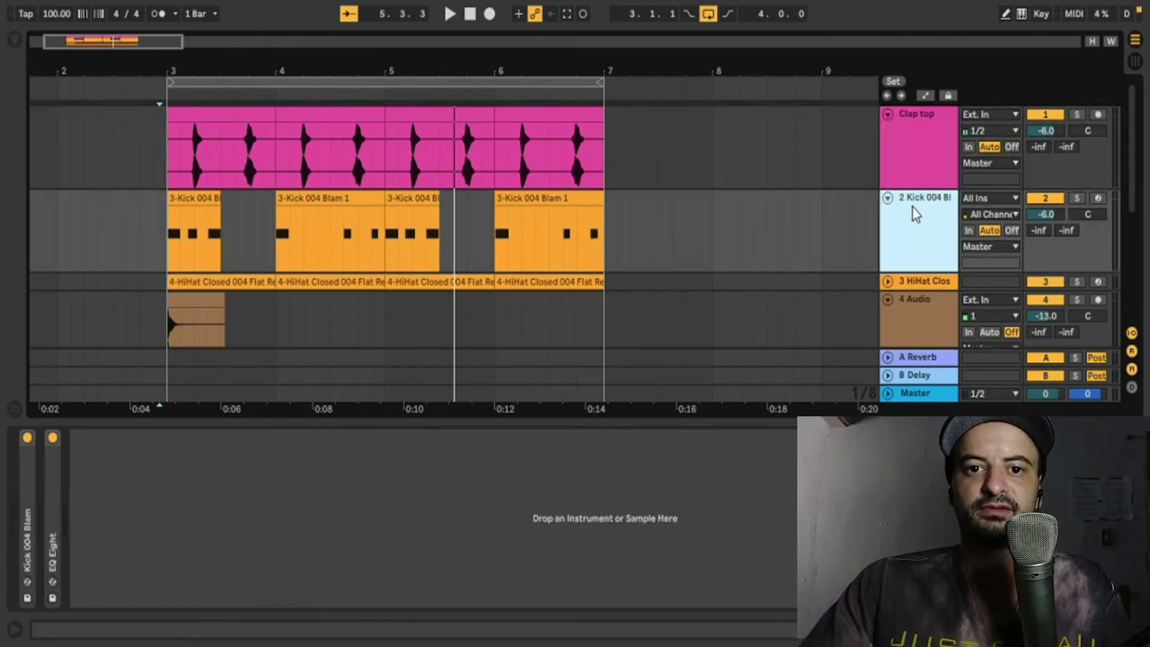
# - Solo the 808 Bass Key track and play the loop to hear it unprocessed
pyautogui.scroll(-1, 868, 354)
pyautogui.scroll(-3, 868, 354)
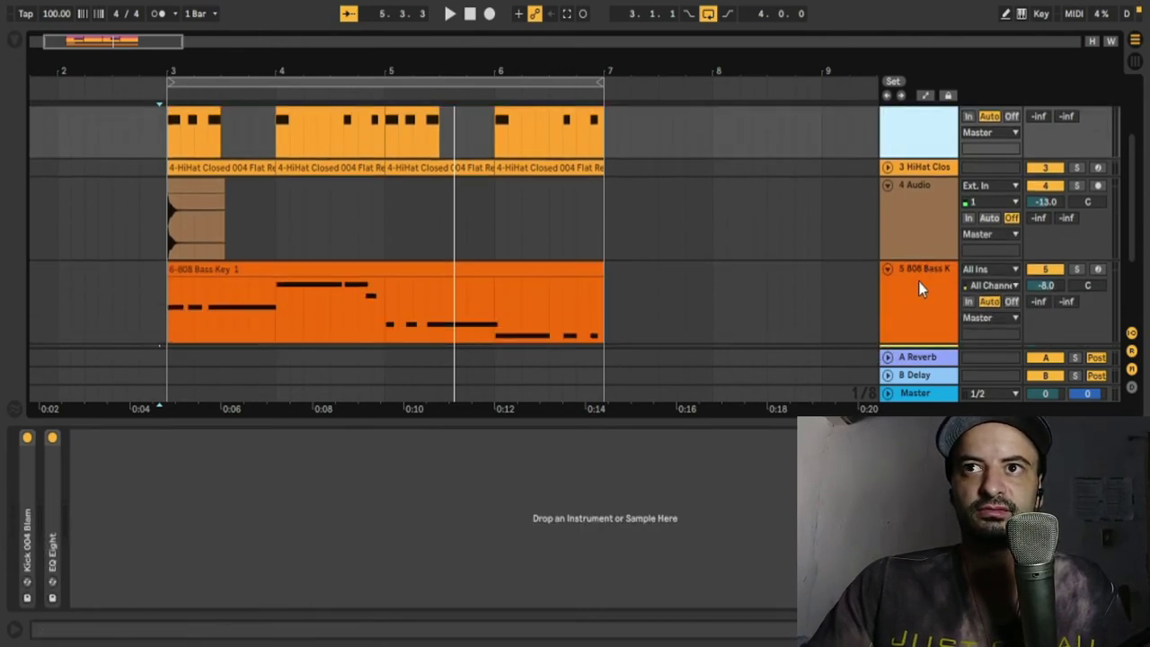
pyautogui.click(918, 286)
pyautogui.click(1077, 268)
pyautogui.press('space')
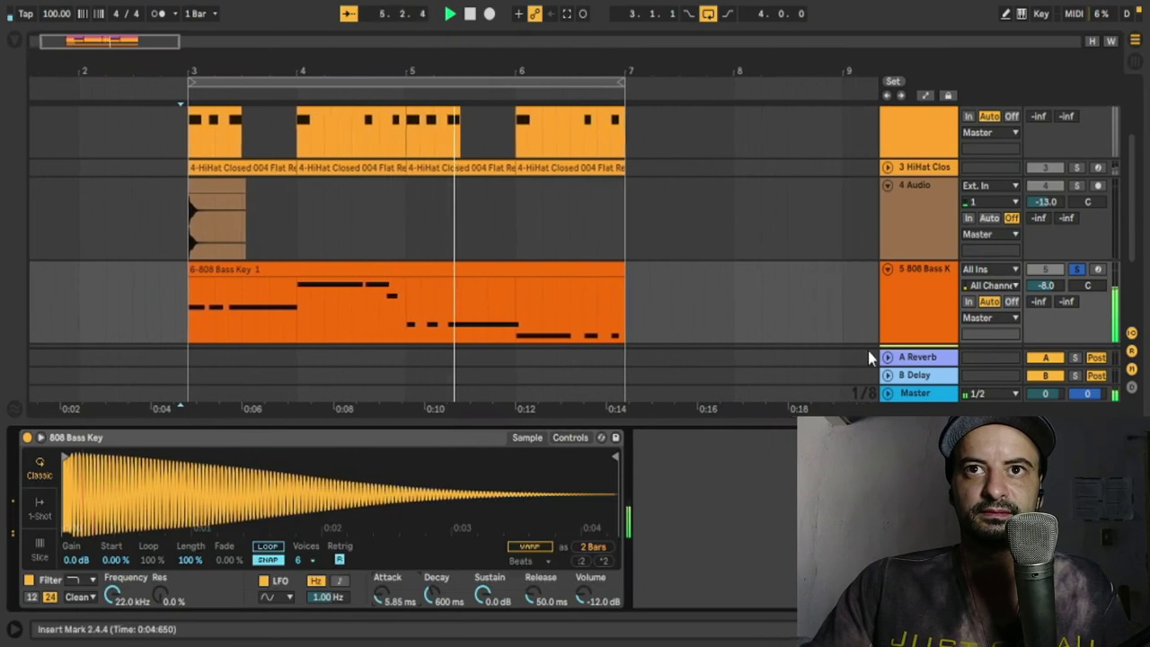
# - Stop playback and add the Cymatics Diablo Lite VST3 plugin to the 808 Bass Key track
pyautogui.click(904, 309)
pyautogui.press('space')
pyautogui.click(13, 43)
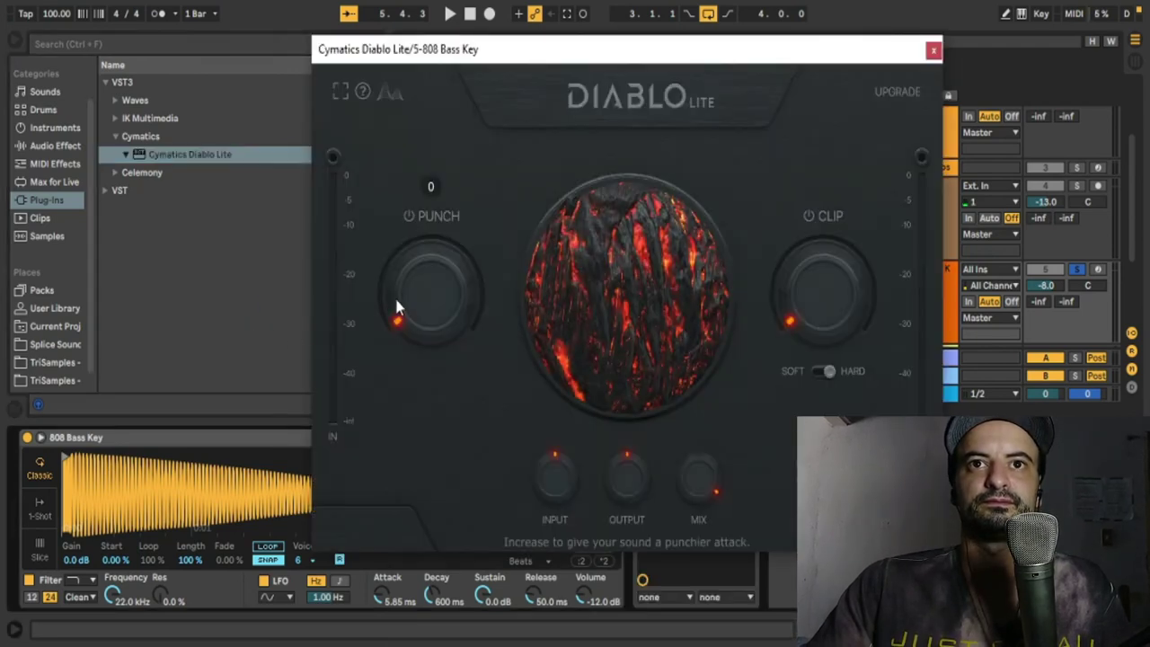
# - With the 808 playing, raise Punch slightly past halfway and Clip to roughly three quarters, using the Soft clipper
pyautogui.press('space')
pyautogui.moveTo(403, 290); pyautogui.dragTo(415, 249)
pyautogui.moveTo(819, 272); pyautogui.dragTo(818, 245)
pyautogui.click(832, 375)
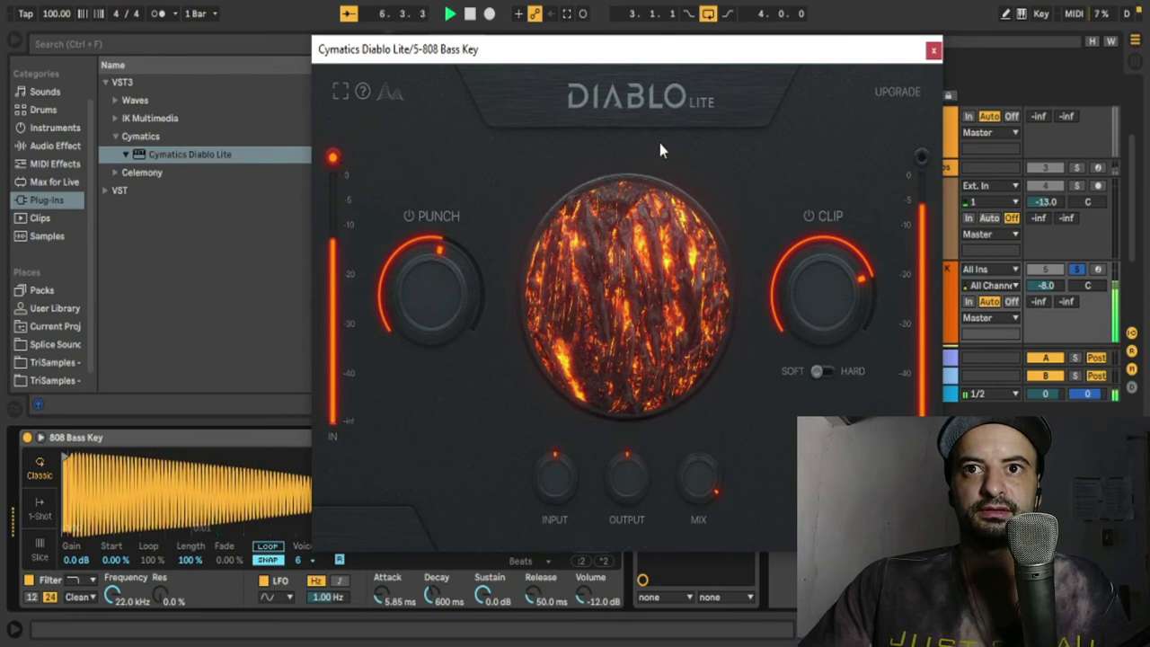
# - Lower the 808's Mix to about halfway during playback and move the plugin window clear of the device's on/off switch
pyautogui.moveTo(698, 476); pyautogui.dragTo(697, 491)
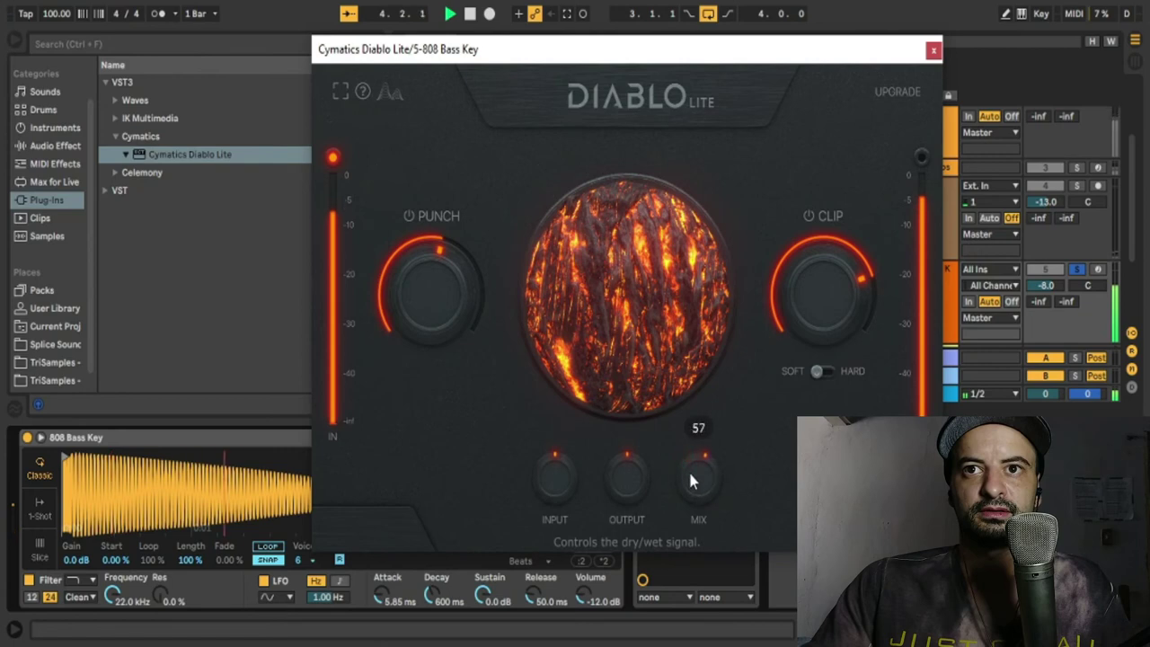
pyautogui.moveTo(690, 473)
pyautogui.mouseDown()
pyautogui.moveTo(680, 391)
pyautogui.moveTo(697, 492)
pyautogui.moveTo(691, 481)
pyautogui.moveTo(686, 492)
pyautogui.moveTo(696, 487)
pyautogui.mouseUp()
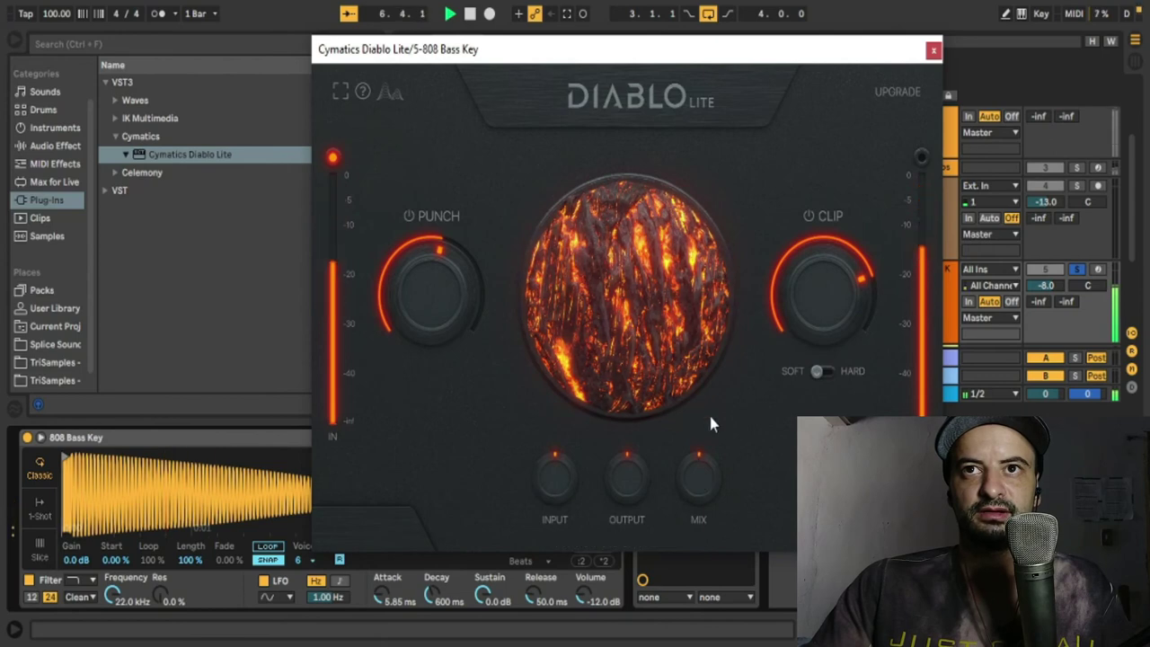
pyautogui.moveTo(563, 59); pyautogui.dragTo(199, 0)
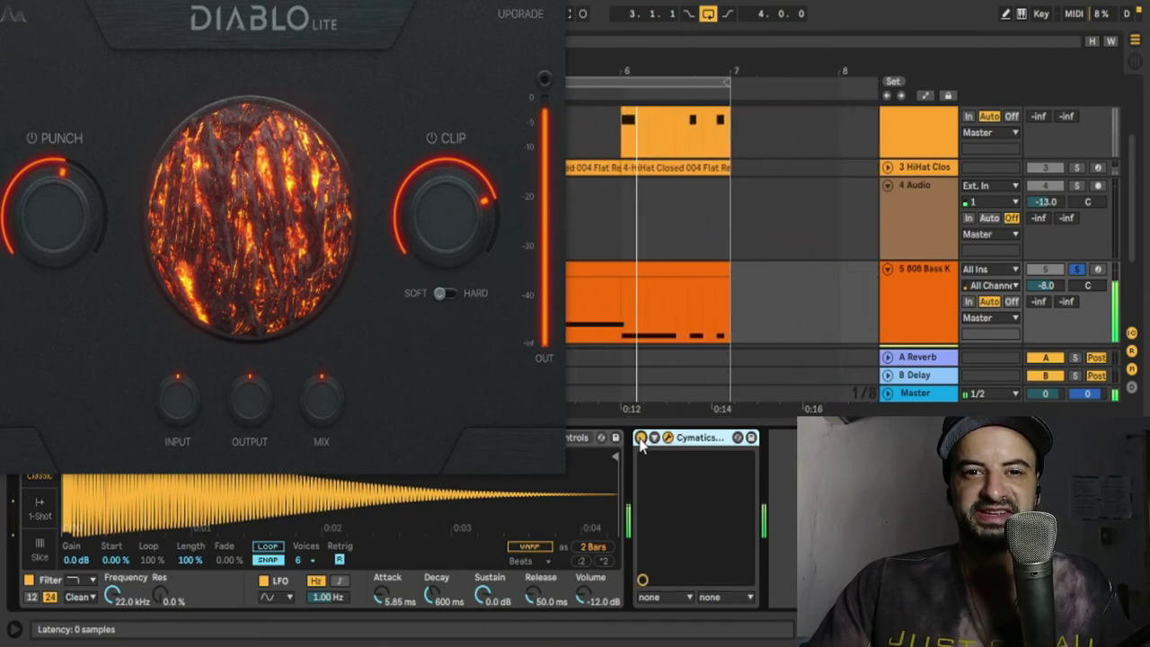
# - Stop playback, unsolo the 808 Bass Key track and close its Diablo Lite window
pyautogui.press('space')
pyautogui.click(1080, 270)
pyautogui.moveTo(99, 0); pyautogui.dragTo(358, 135)
pyautogui.click(815, 147)
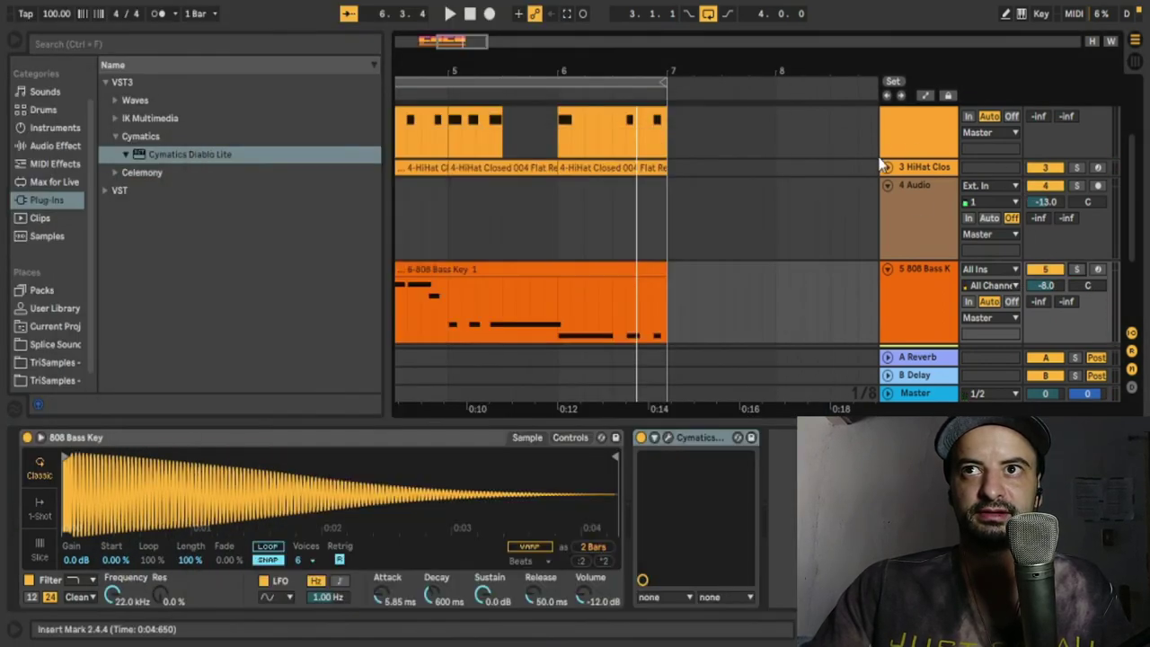
# - Solo the closed hi-hat track and add Cymatics Diablo Lite after its EQ Eight
pyautogui.click(909, 168)
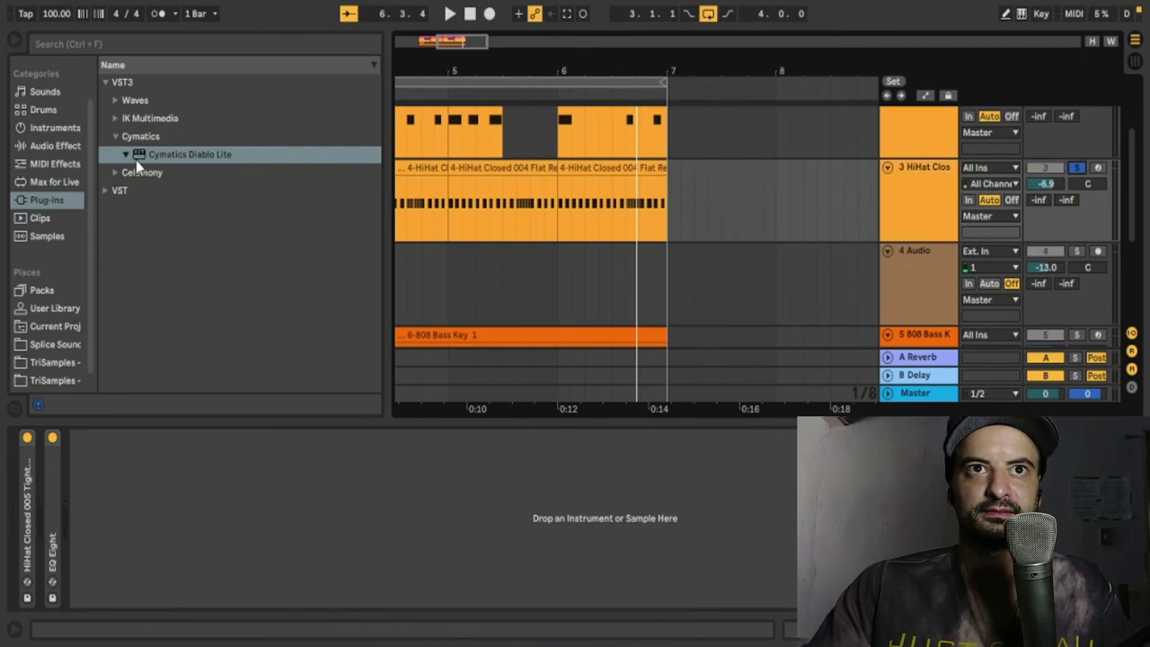
pyautogui.moveTo(135, 160); pyautogui.dragTo(218, 509)
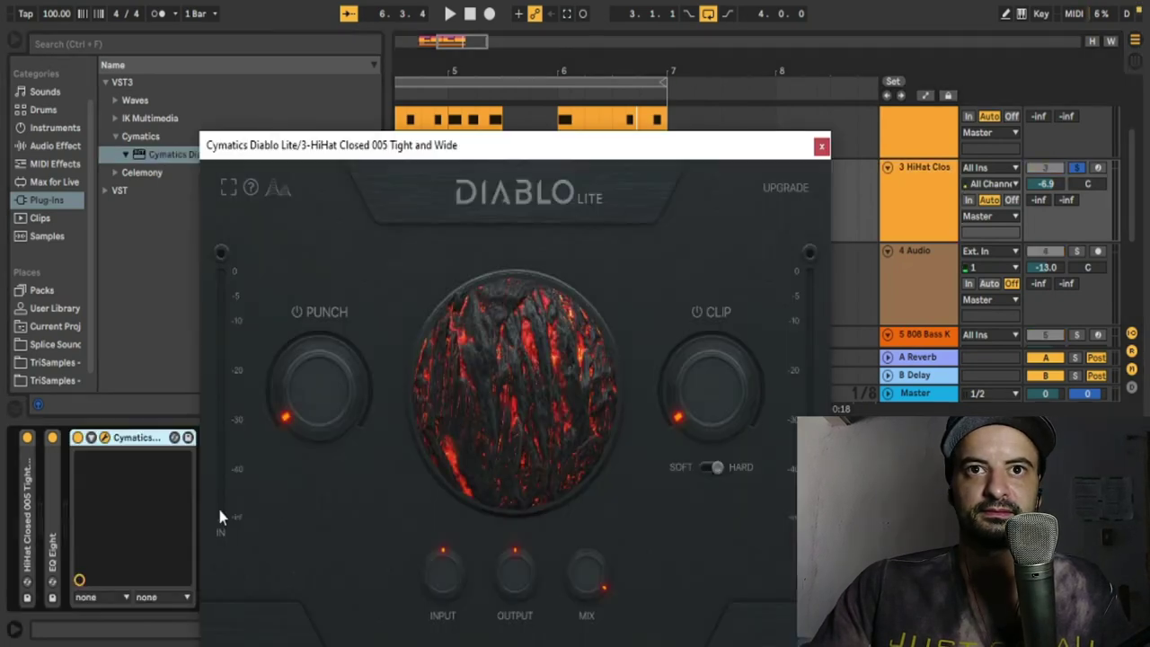
# - With the hi-hat playing, raise Punch slightly past halfway and Clip to 73, comparing the Soft clipper before returning to Hard
pyautogui.press('space')
pyautogui.moveTo(315, 393); pyautogui.dragTo(303, 354)
pyautogui.moveTo(778, 403); pyautogui.dragTo(691, 324)
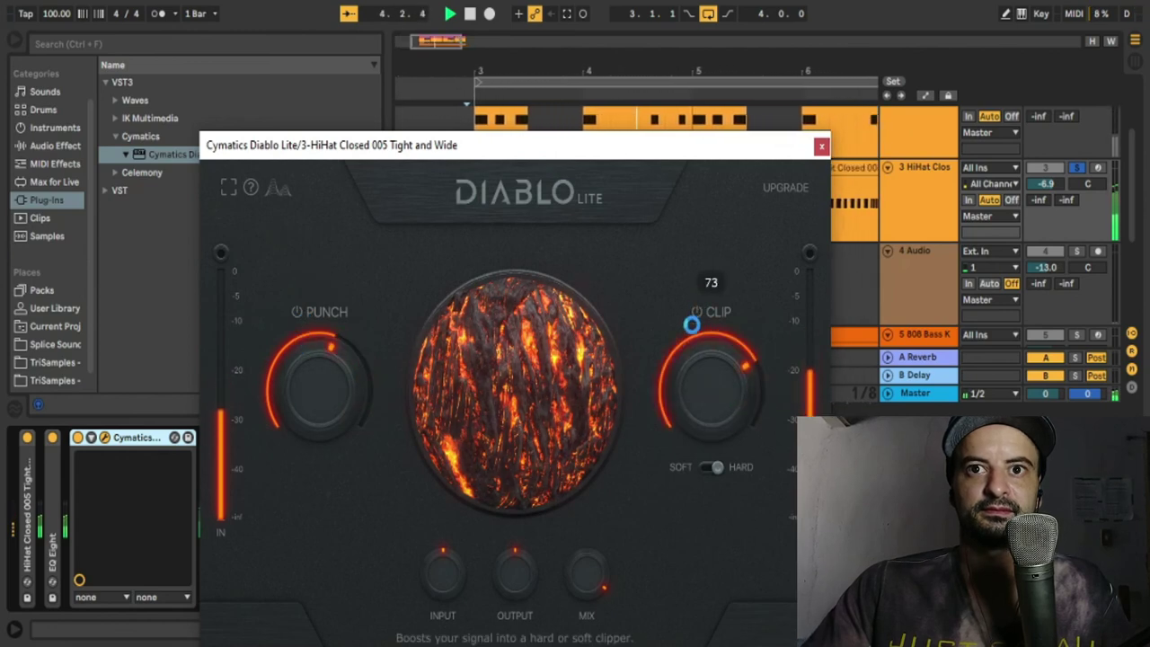
pyautogui.click(716, 470)
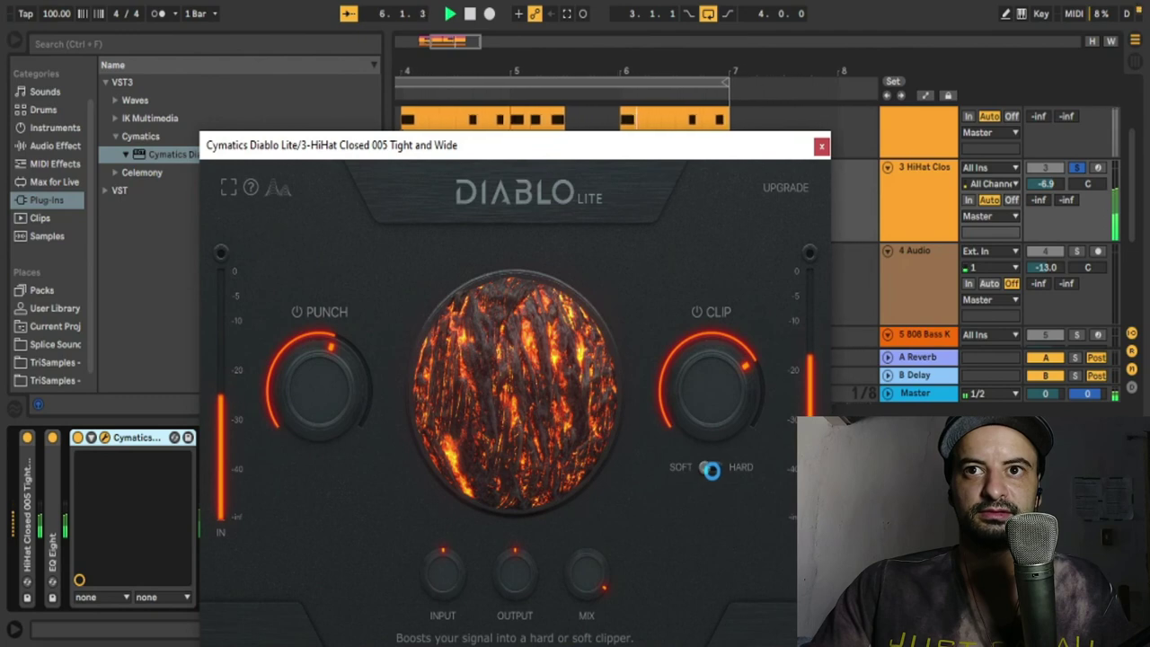
pyautogui.click(712, 468)
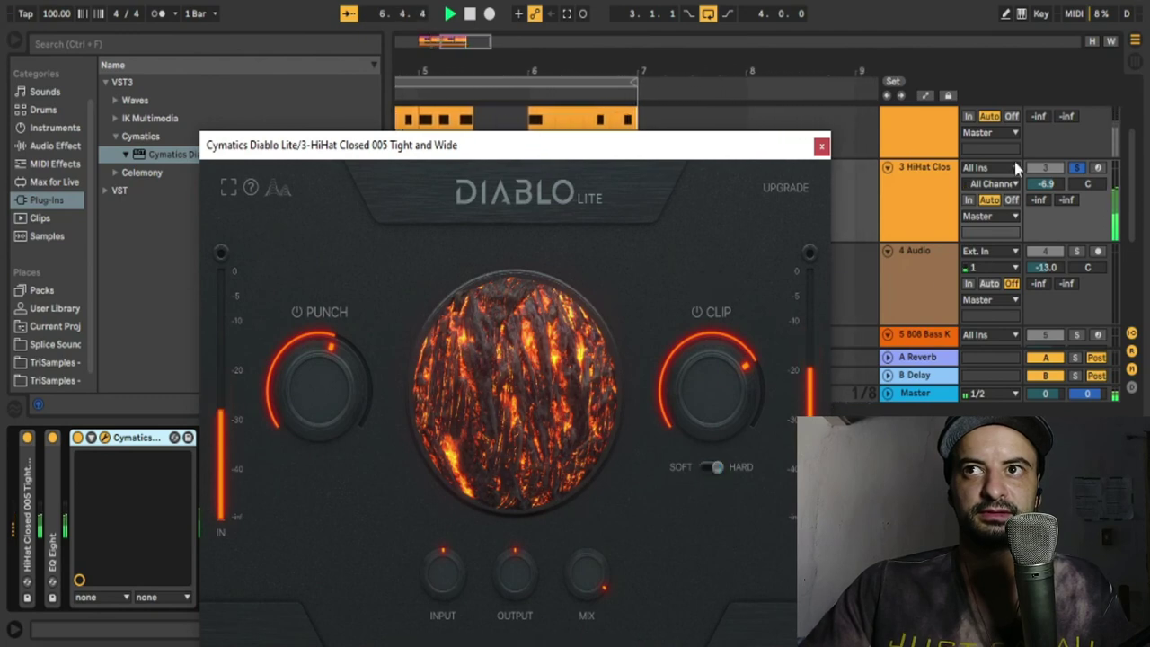
# - Unsolo the hi-hat to hear the full beat, stop playback and reposition the plugin window
pyautogui.click(1082, 169)
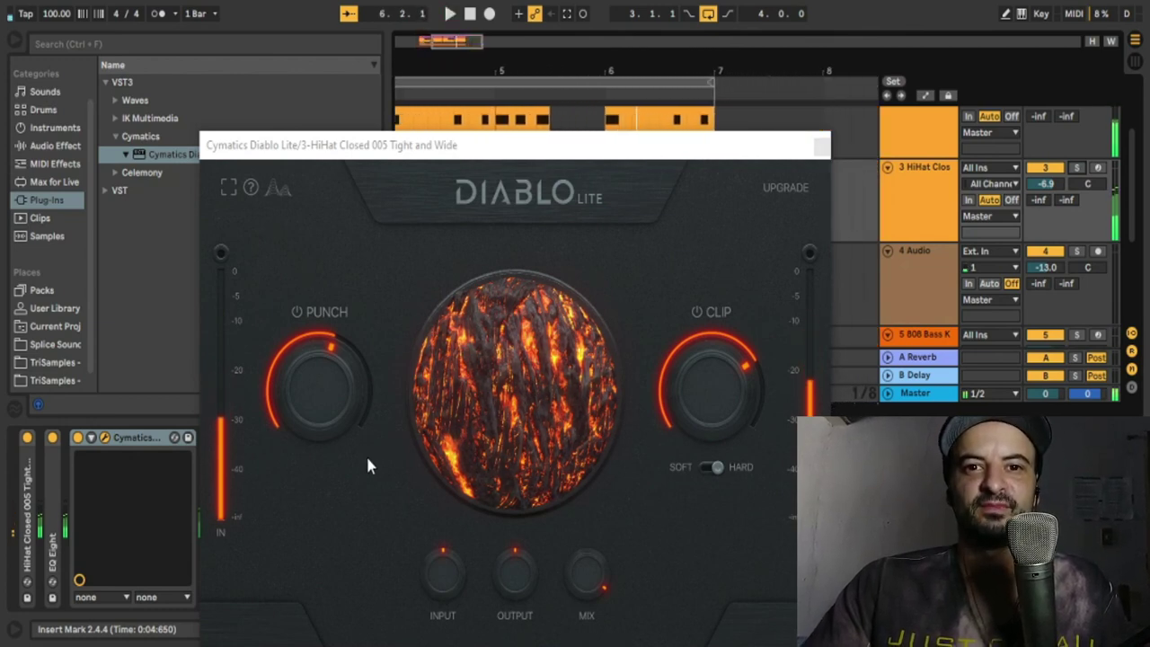
pyautogui.press('space')
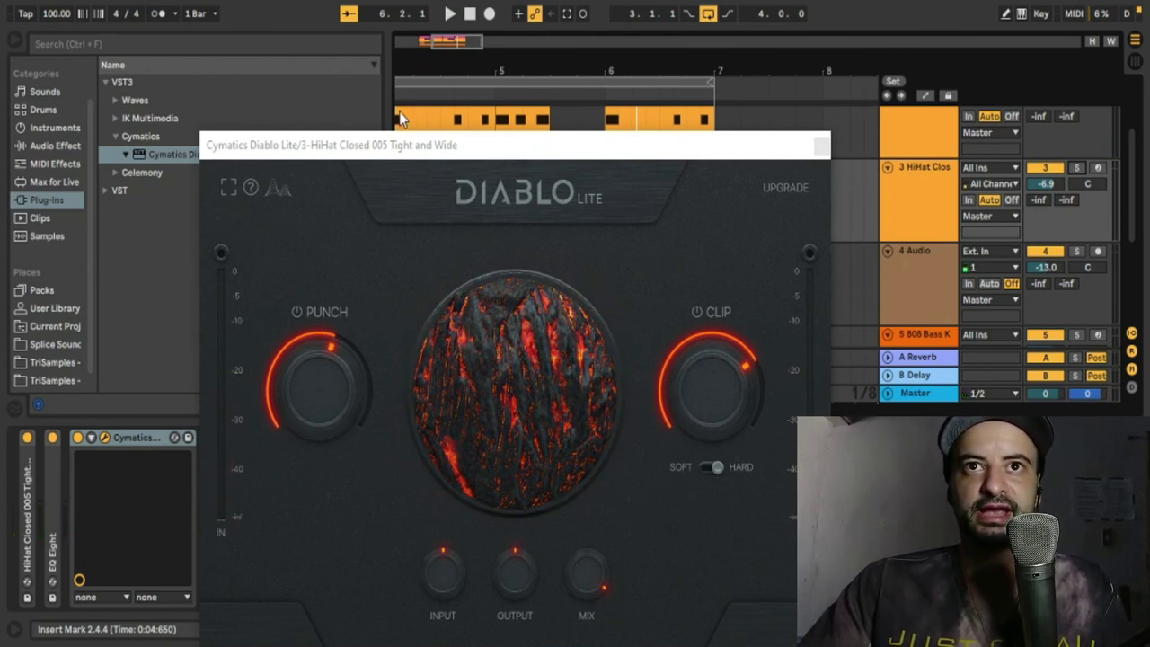
pyautogui.moveTo(364, 148); pyautogui.dragTo(488, 192)
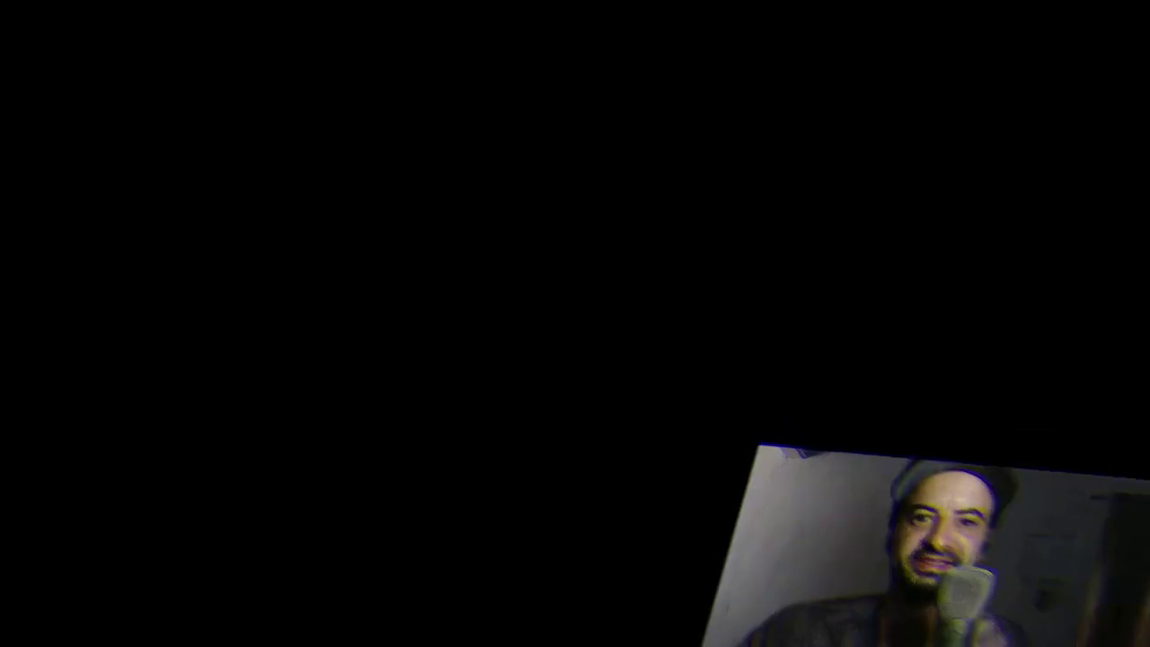